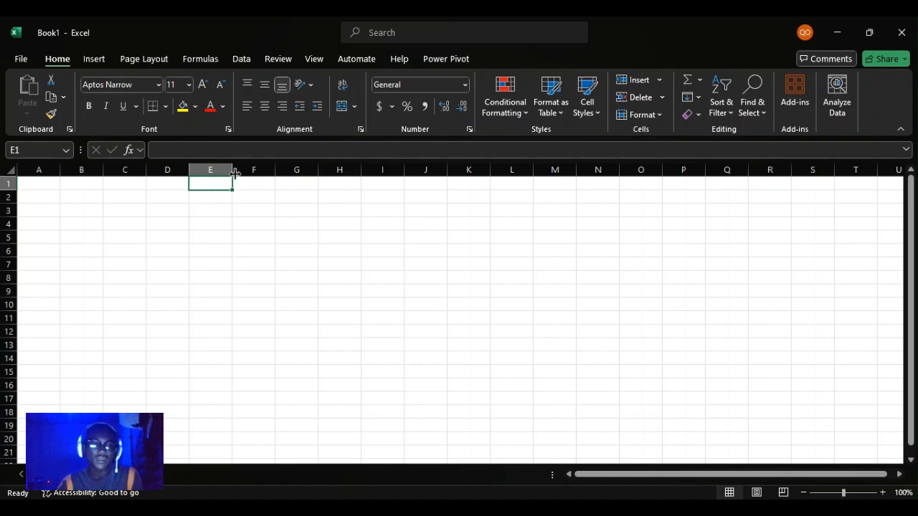
Widen column E and enter the function names RAND in E4 and RANDARRAY in E5.
drag(232, 170, 340, 179)
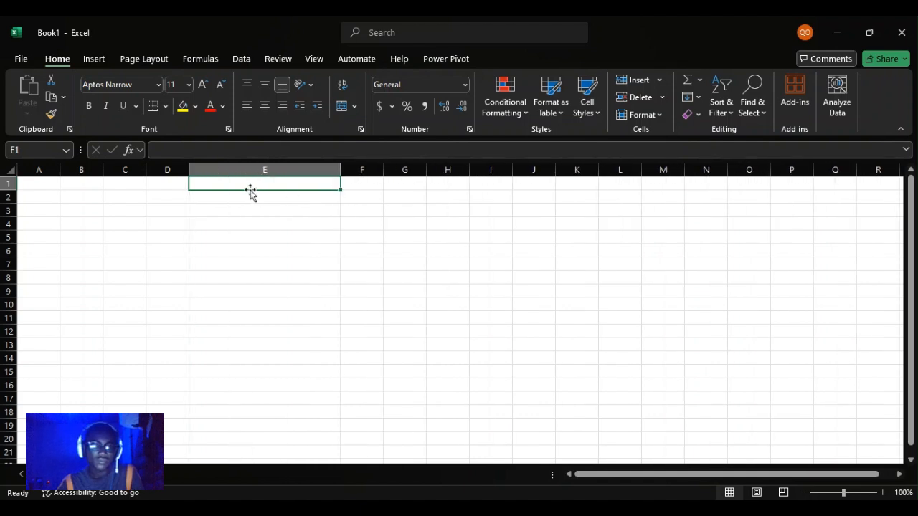
click(244, 219)
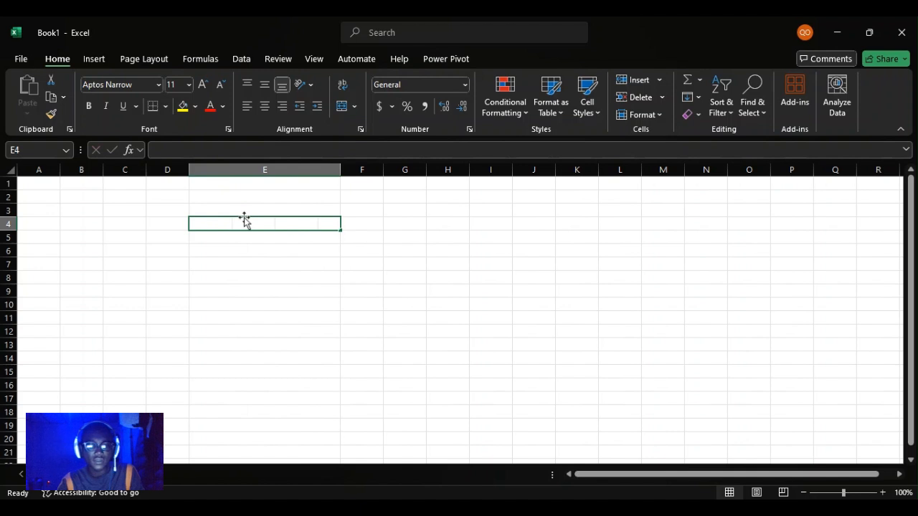
text(RAND)
key(Return)
text(RAN)
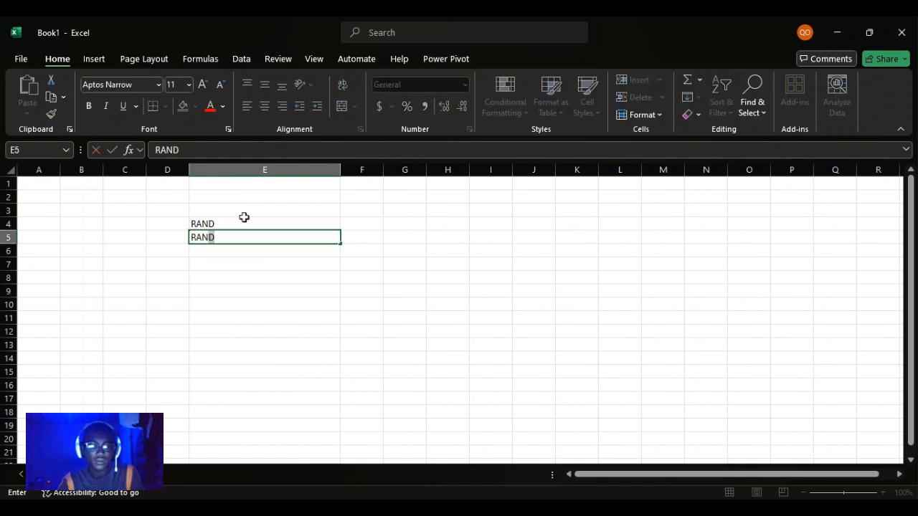
text(A)
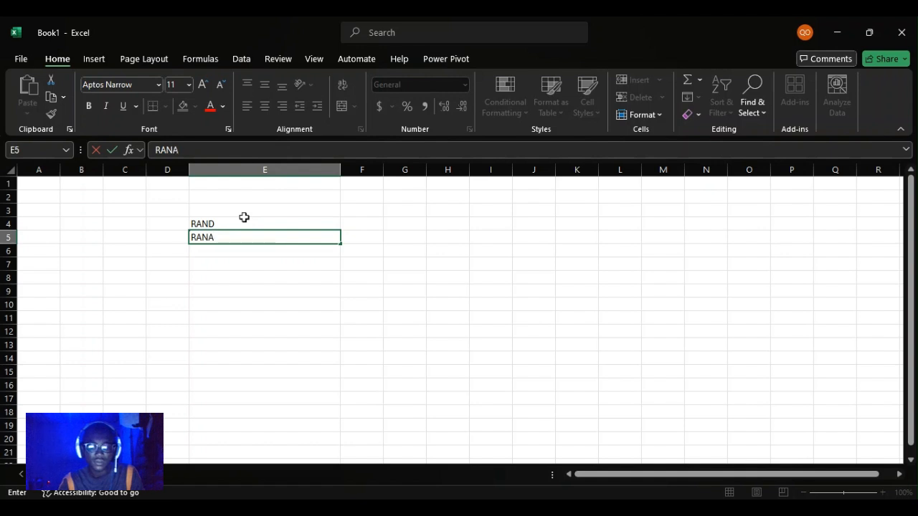
key(BackSpace)
text(DARRAY)
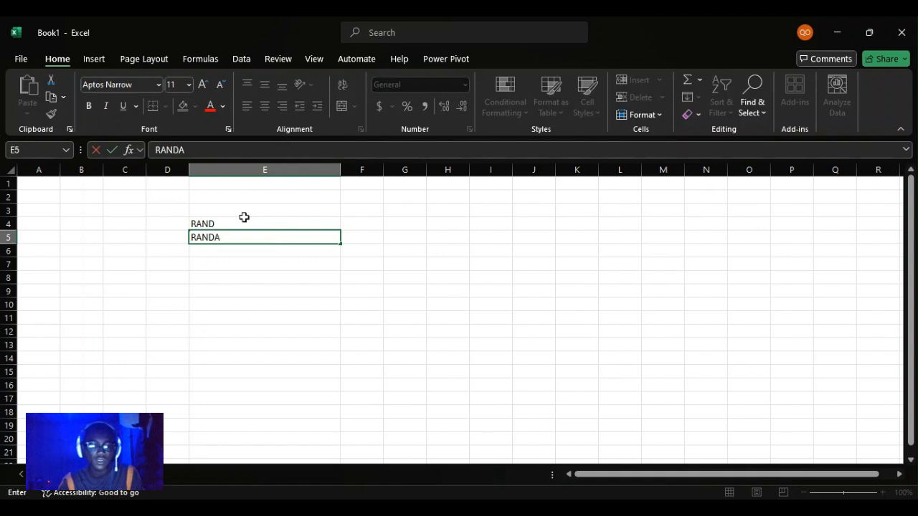
key(Return)
Enter RANDBETWEEN in E6 and narrow column E to sit closer around the function names.
text(RA)
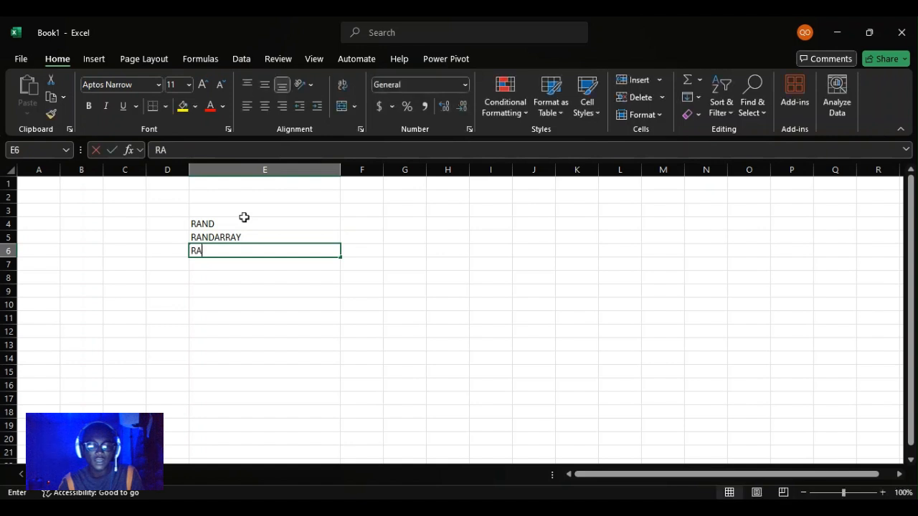
text(NDBET)
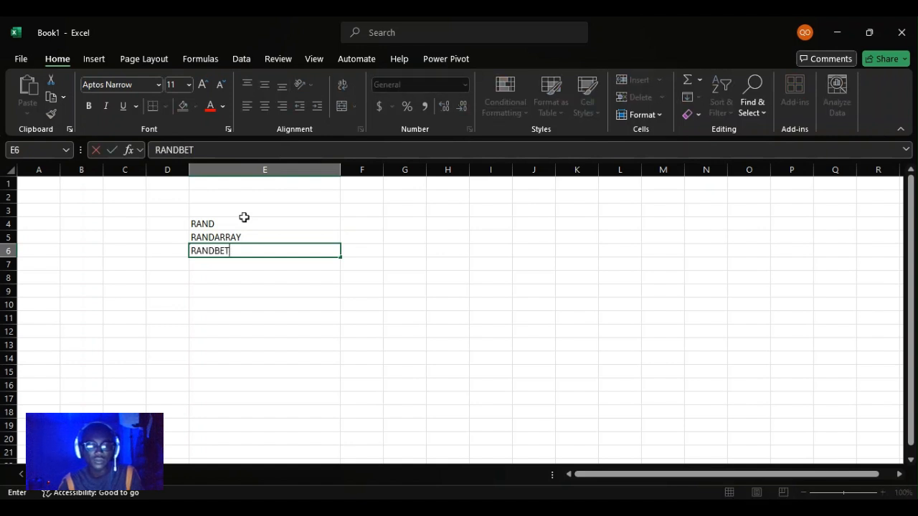
text(WEEN)
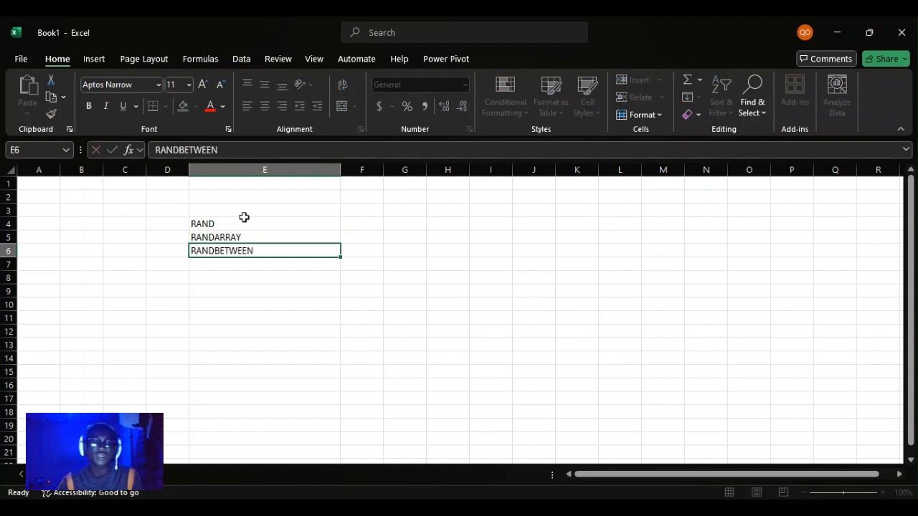
key(Return)
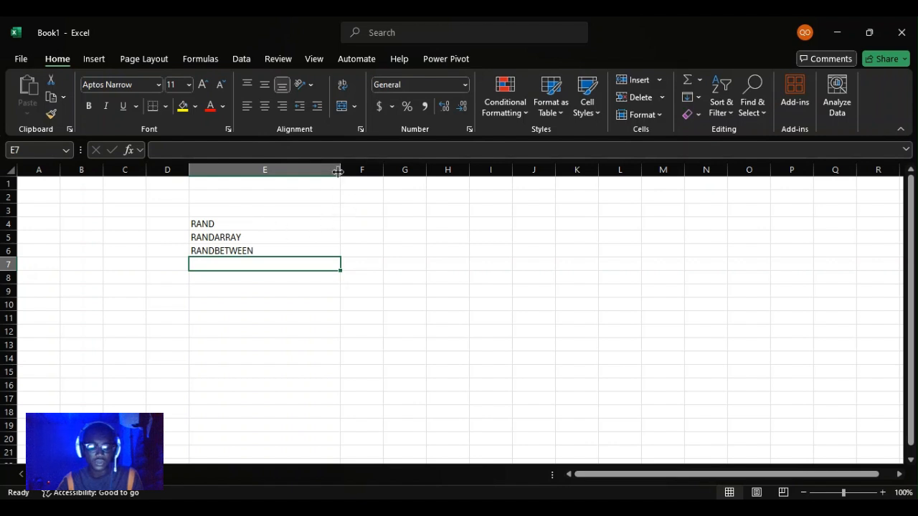
drag(338, 172, 278, 170)
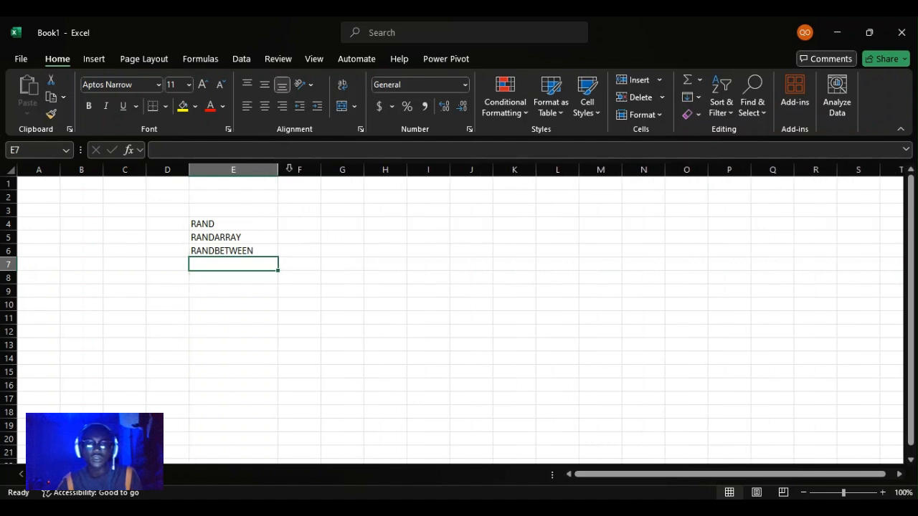
Enter the formula =RANDBETWEEN(2,90) in cell I4.
click(425, 221)
text(=)
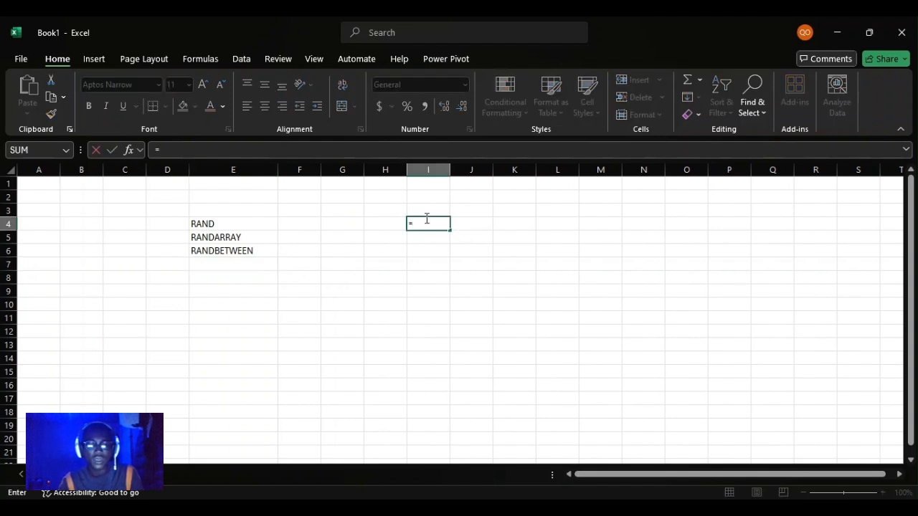
text(RAN)
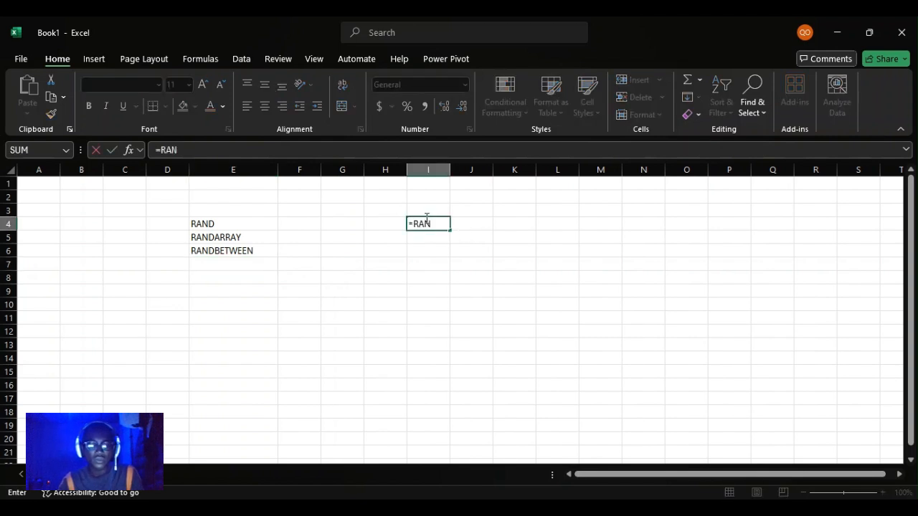
text(DBETWEEN()
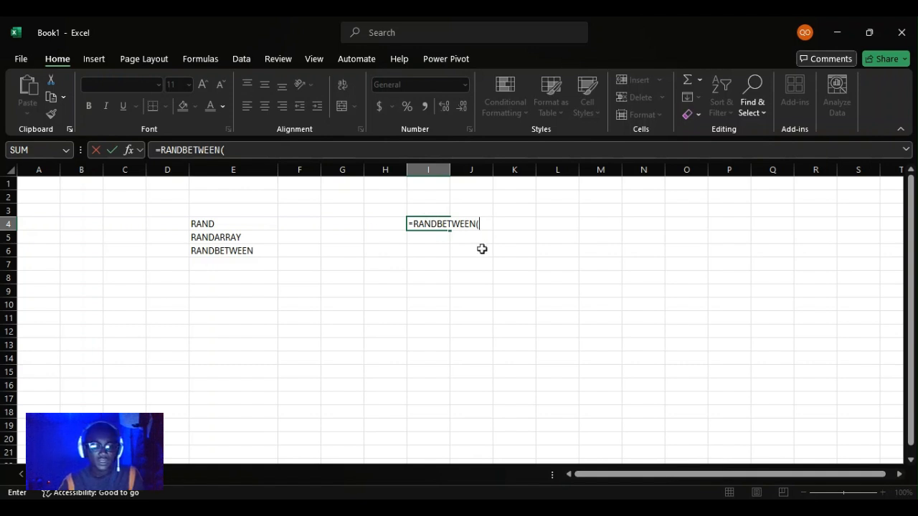
text(2)
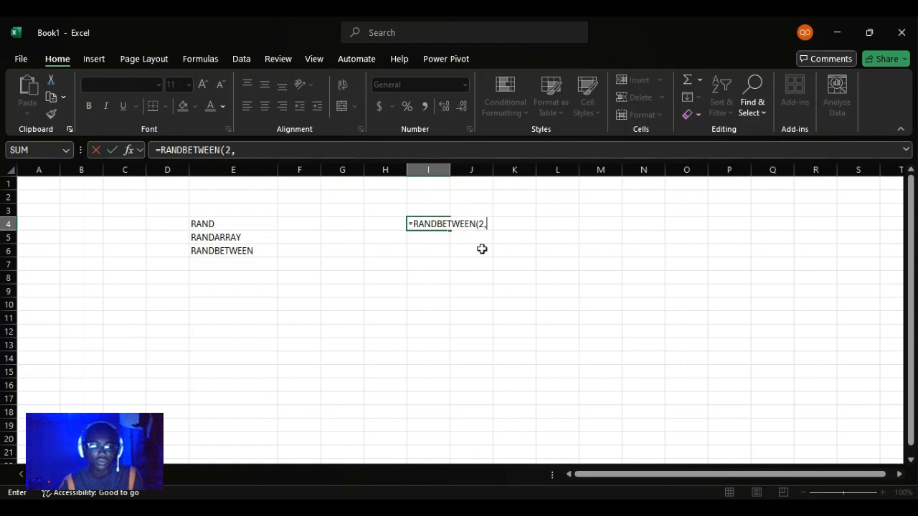
text(,90)
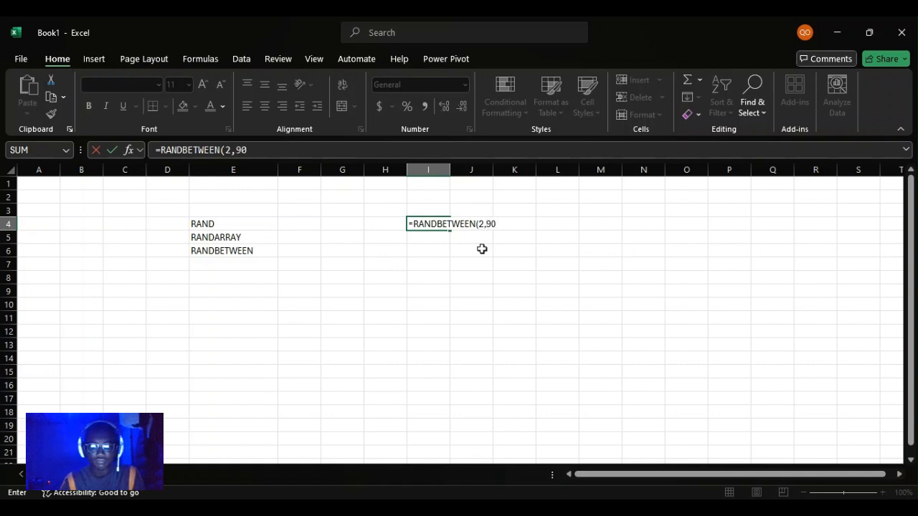
text())
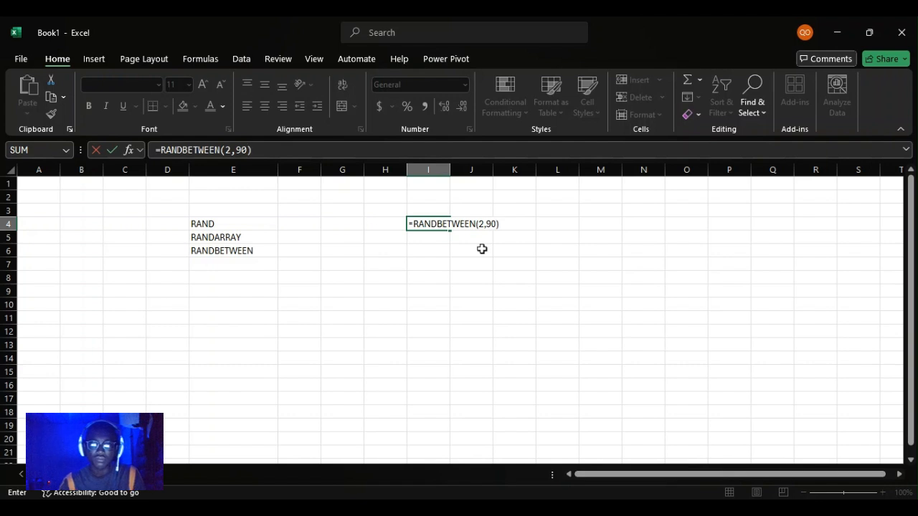
key(Return)
Fill the RANDBETWEEN formula from I4 down through I18.
click(423, 223)
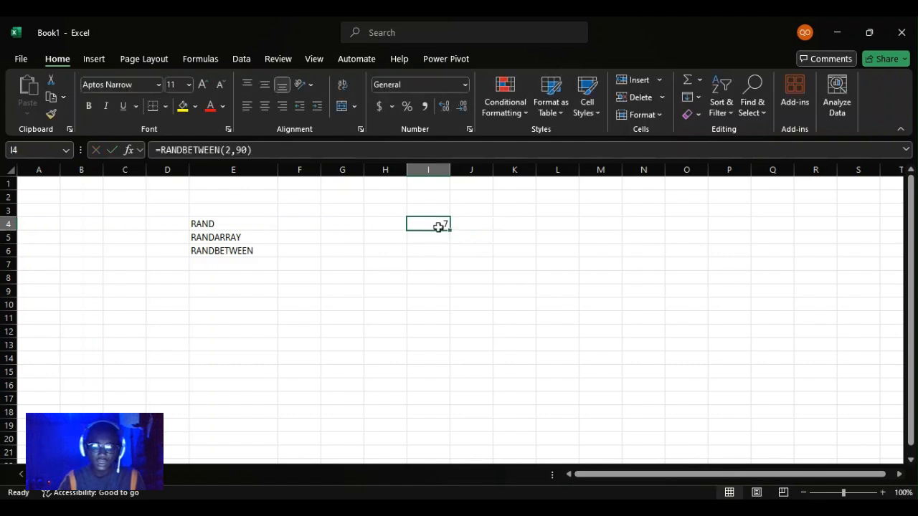
drag(452, 233, 470, 421)
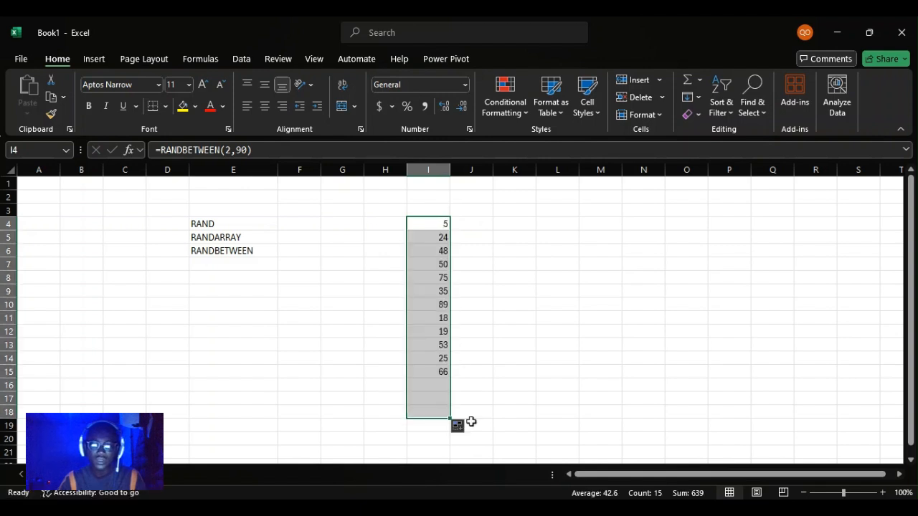
click(494, 330)
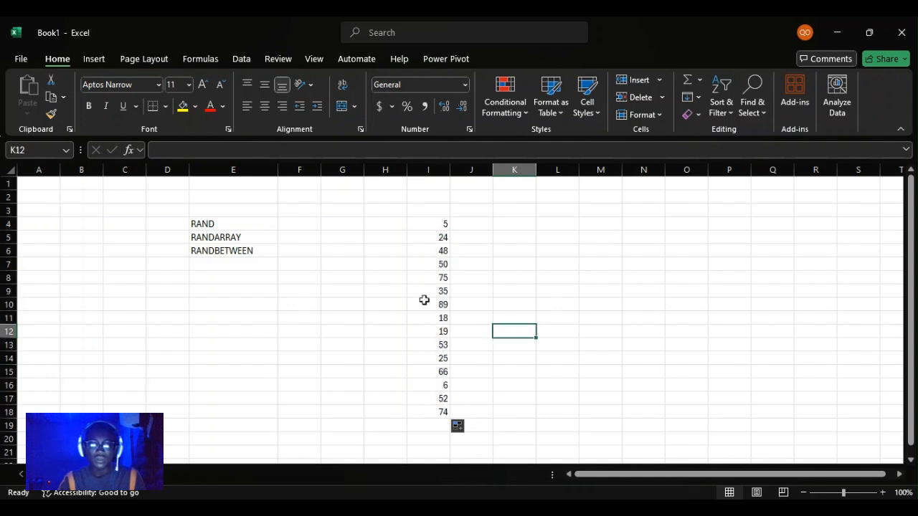
click(235, 239)
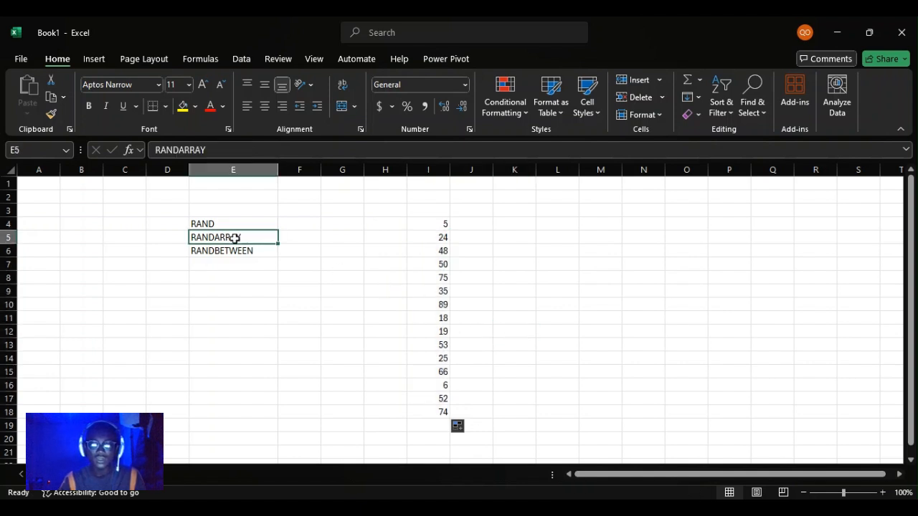
key(Down)
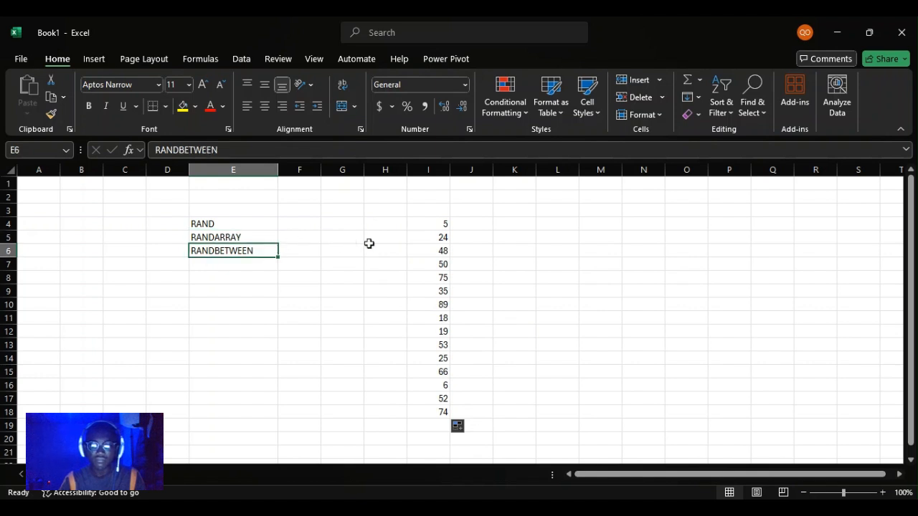
key(Down)
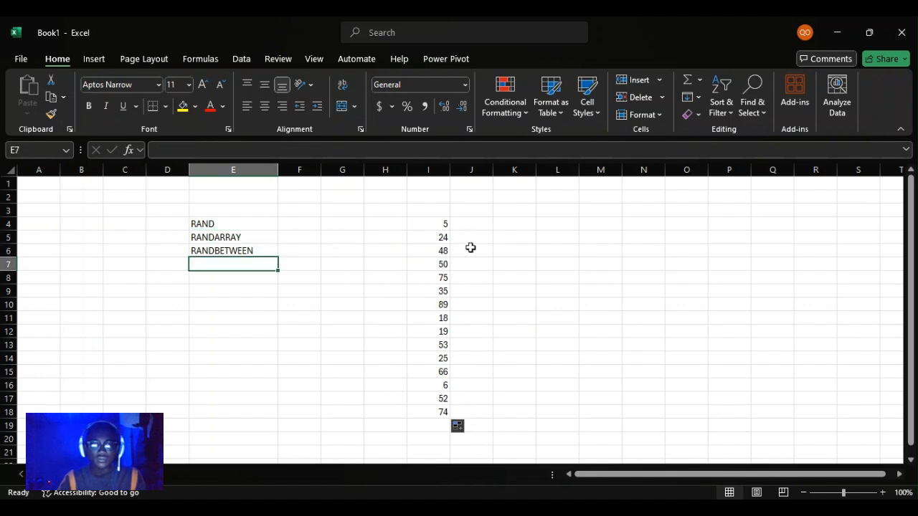
click(400, 224)
click(459, 214)
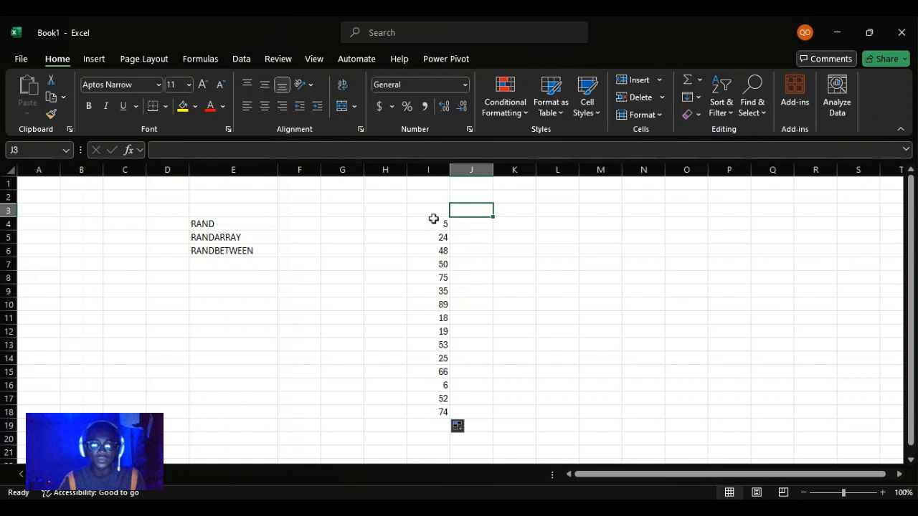
Recalculate the random numbers in column I by re-entering the existing formula in I4.
click(433, 223)
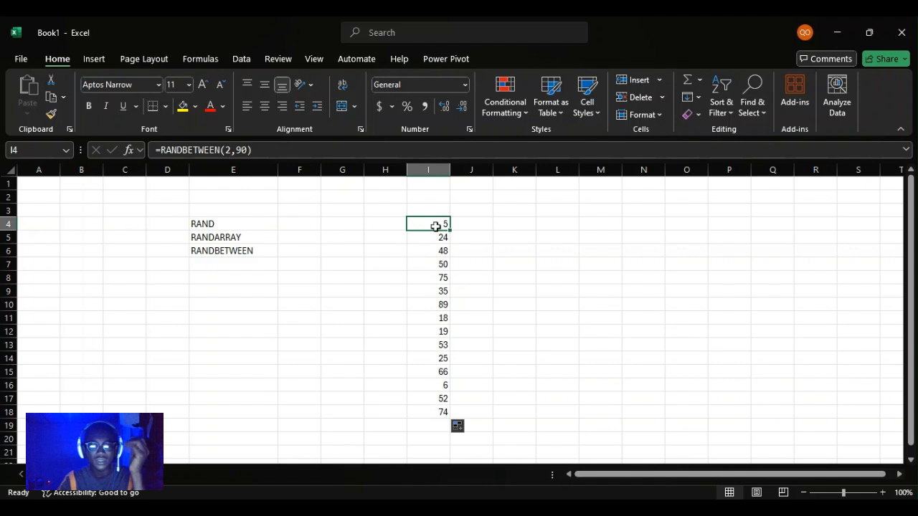
double_click(436, 227)
key(Return)
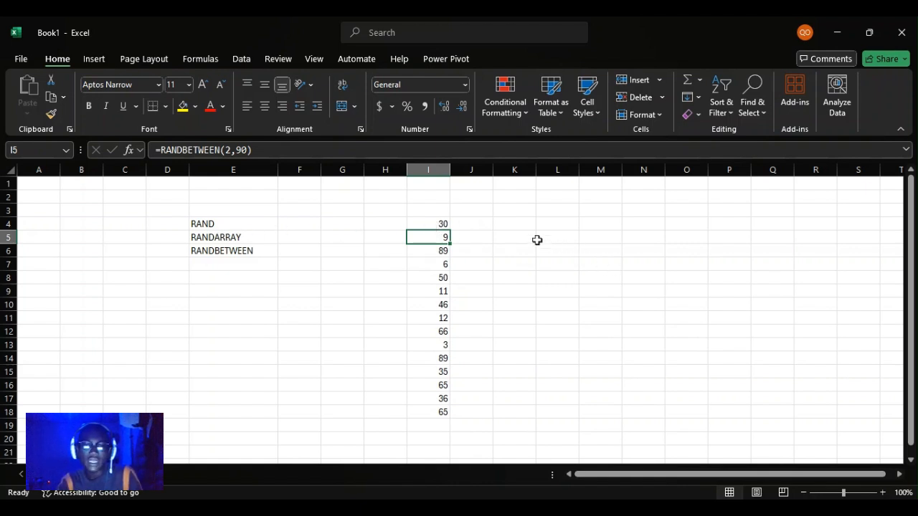
Start a formula in cell K4 with =RAND.
click(496, 227)
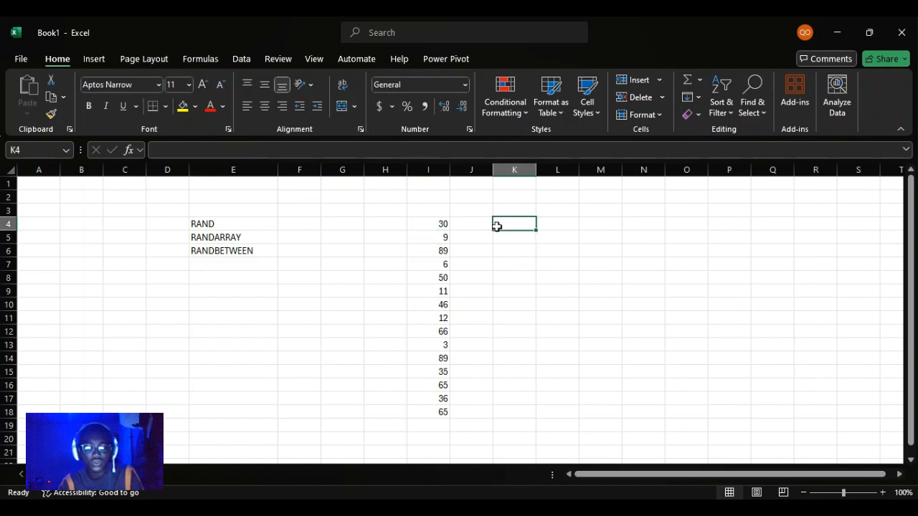
text(=RNAD)
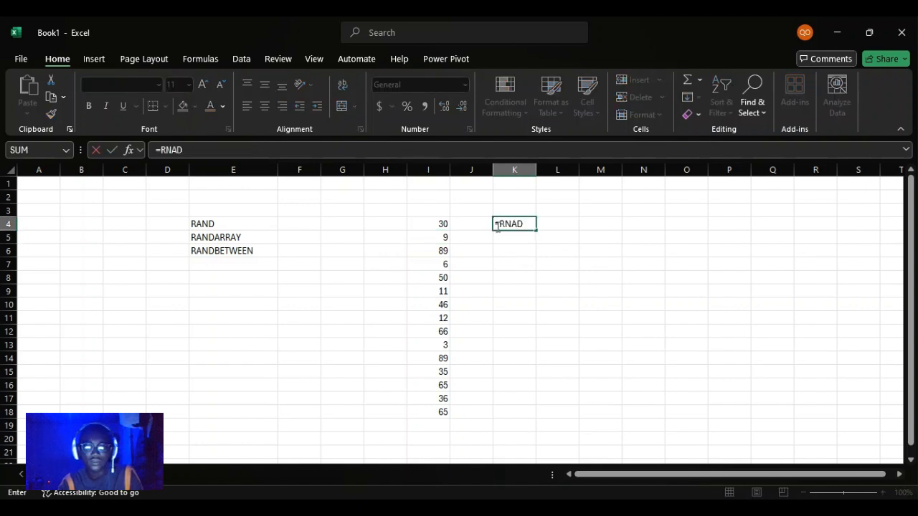
key(BackSpace)
key(BackSpace)
key(BackSpace)
text(A)
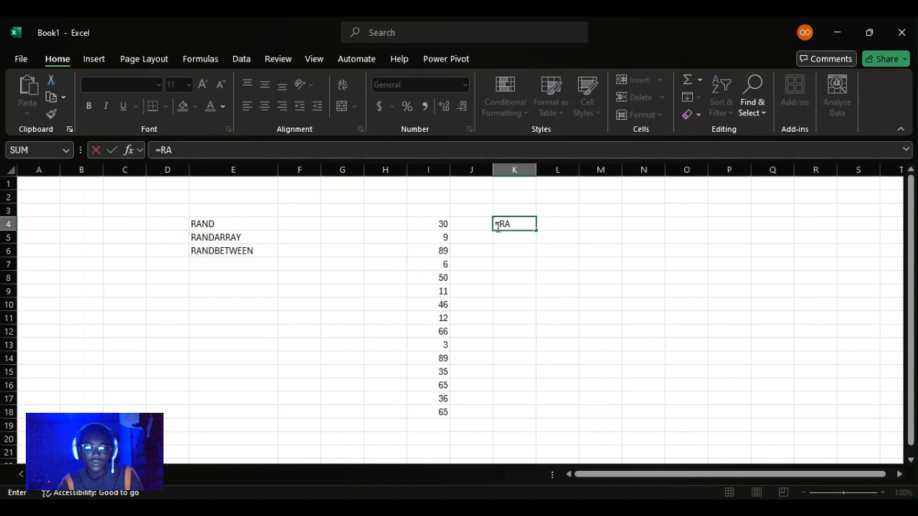
text(NDARR)
key(Tab)
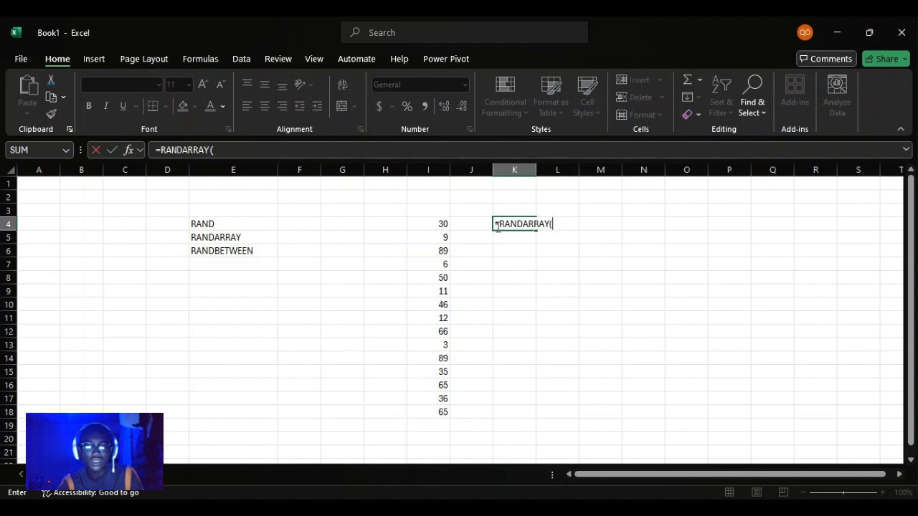
key(BackSpace)
key(BackSpace)
key(BackSpace)
key(BackSpace)
key(BackSpace)
key(BackSpace)
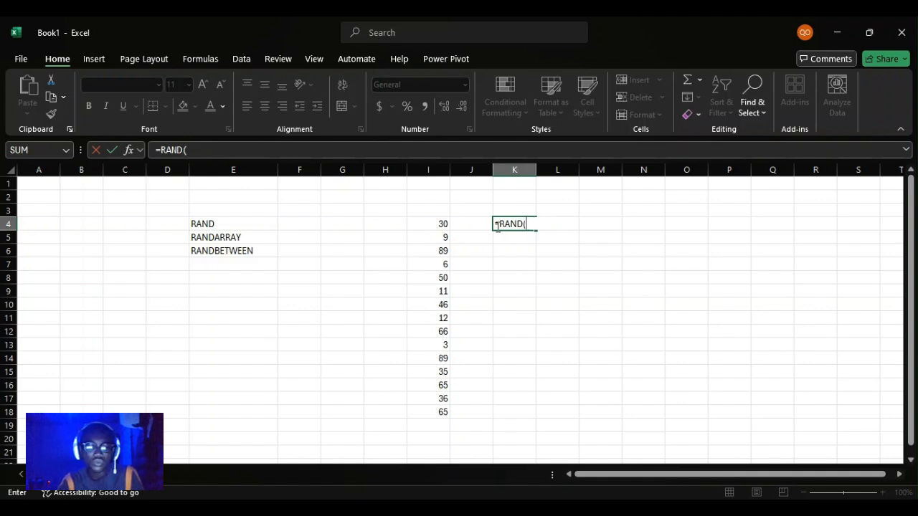
key(BackSpace)
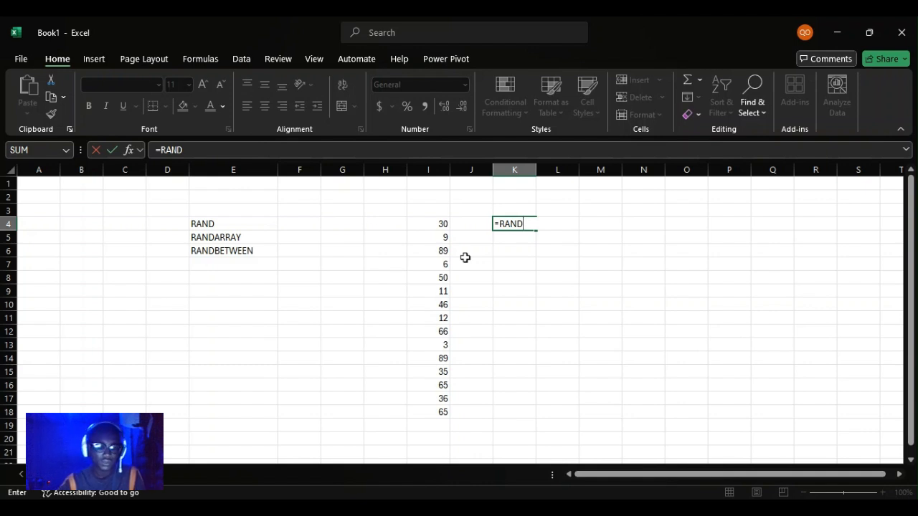
Complete the formula in K4 as =RAND() and commit it.
text(())
key(Return)
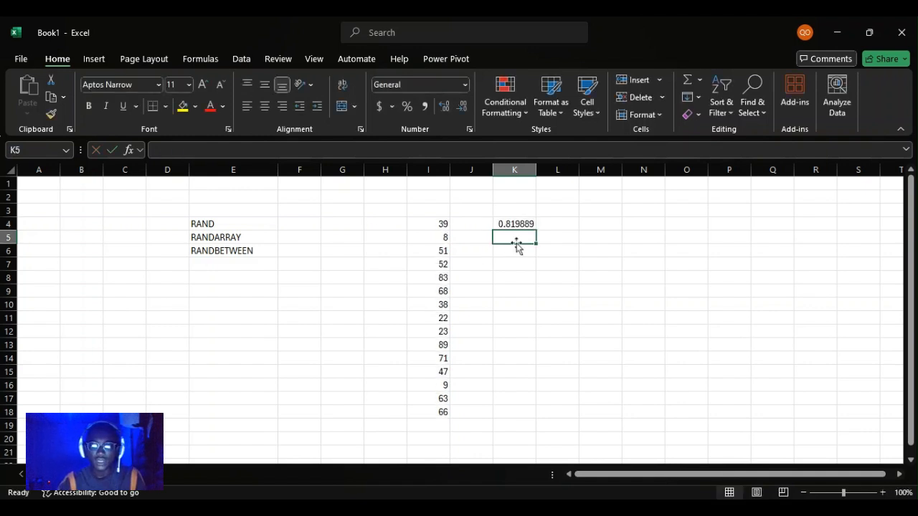
Fill the RAND formula from K4 down through K18.
click(529, 212)
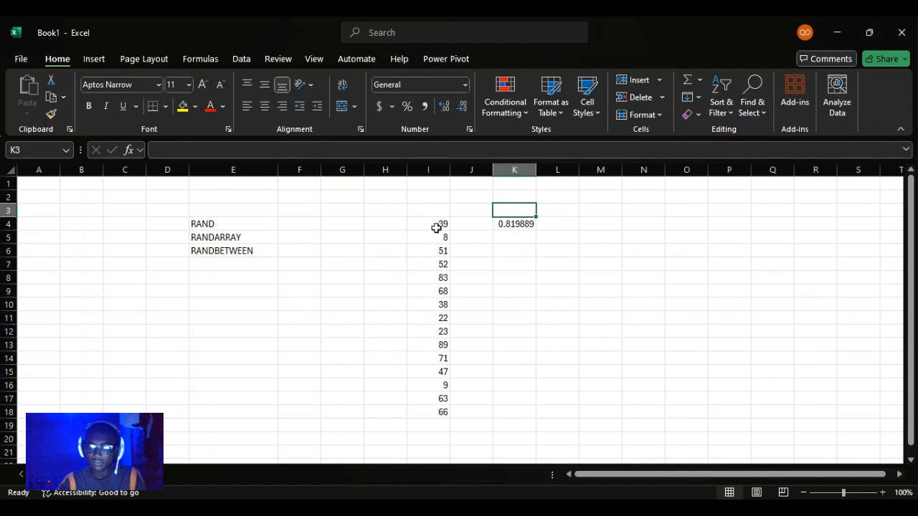
click(514, 226)
key(Return)
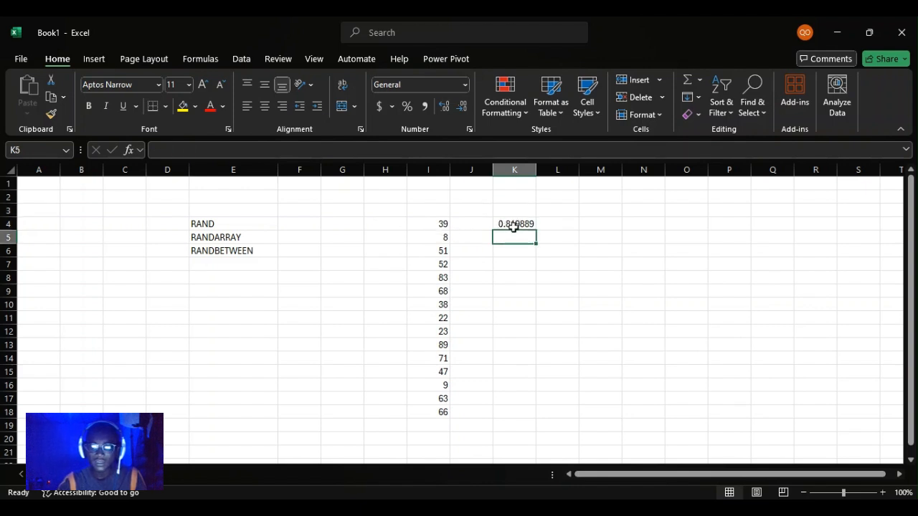
click(513, 224)
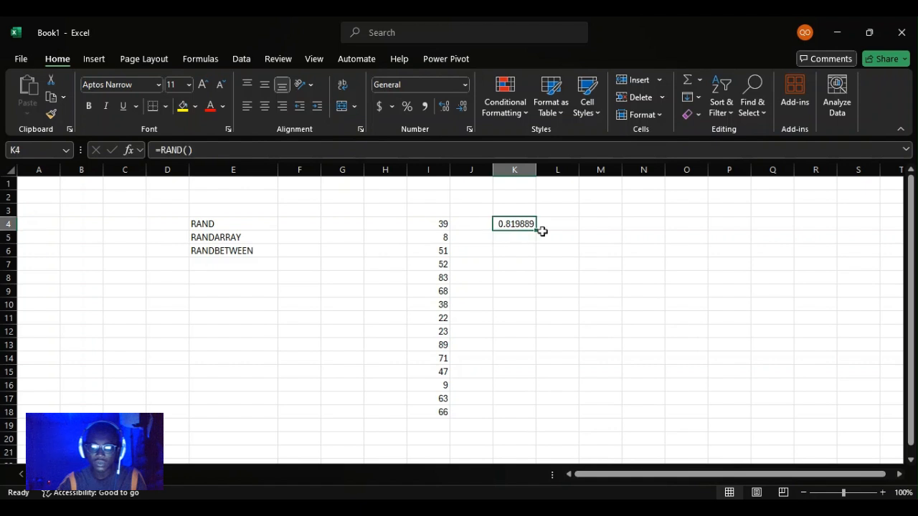
drag(536, 231, 536, 231)
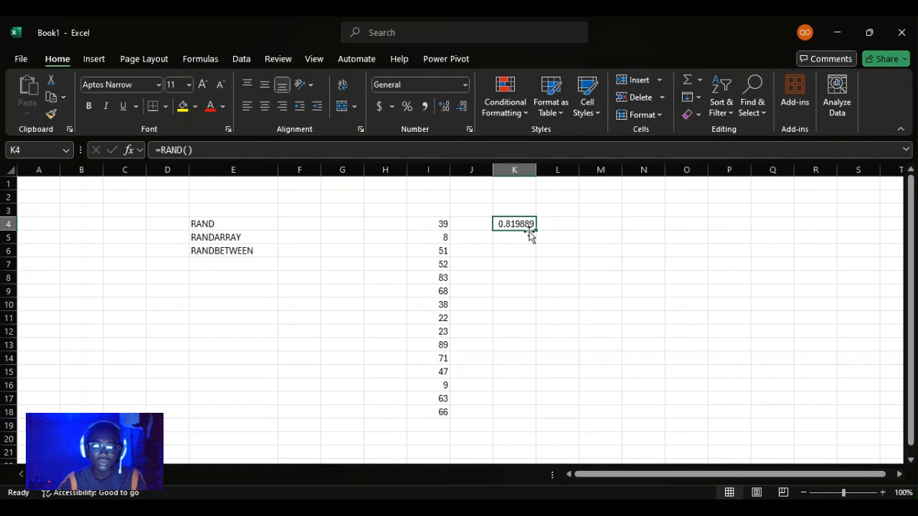
drag(536, 230, 557, 413)
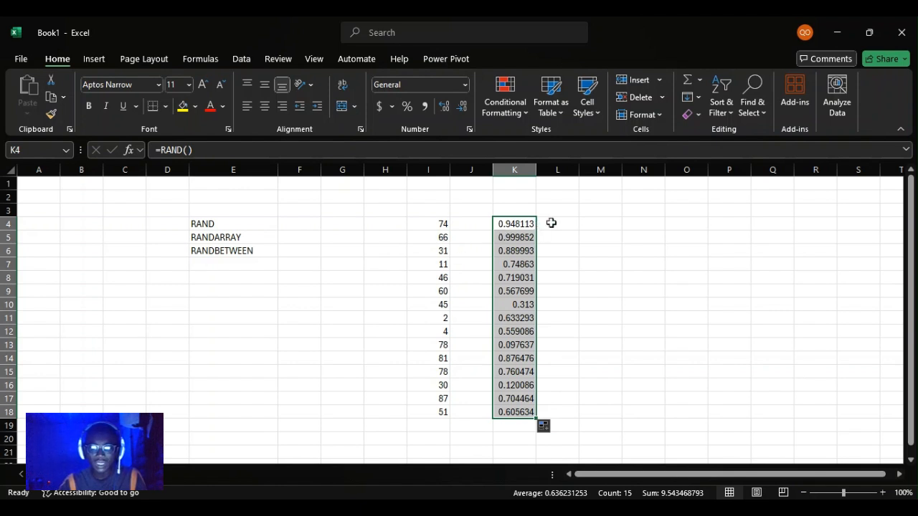
key(Return)
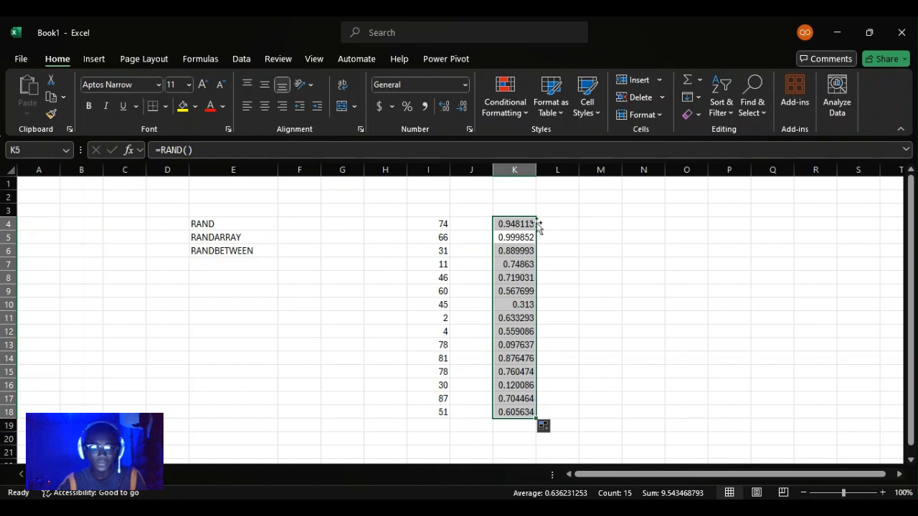
Enter the column headings RANDBATWEEN in I3 and RANDARRAY in K3.
click(422, 212)
text(R)
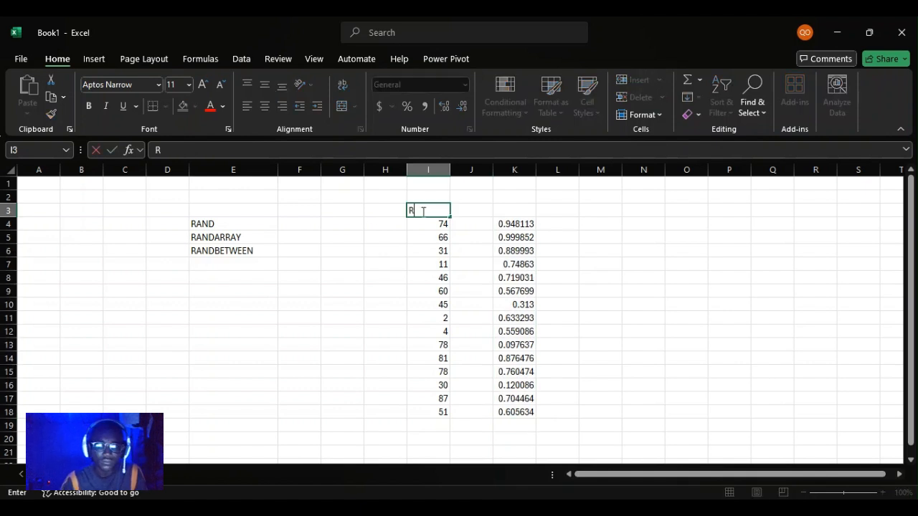
text(AND)
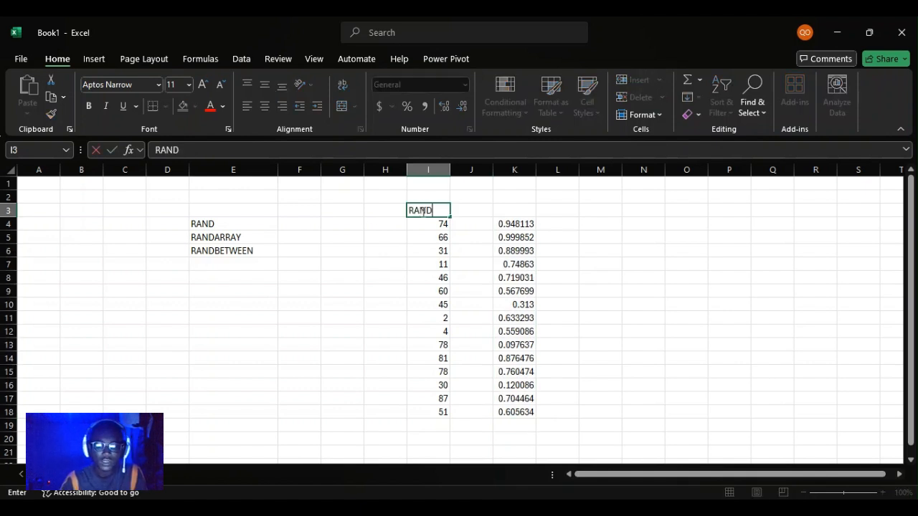
text(BATWEEN)
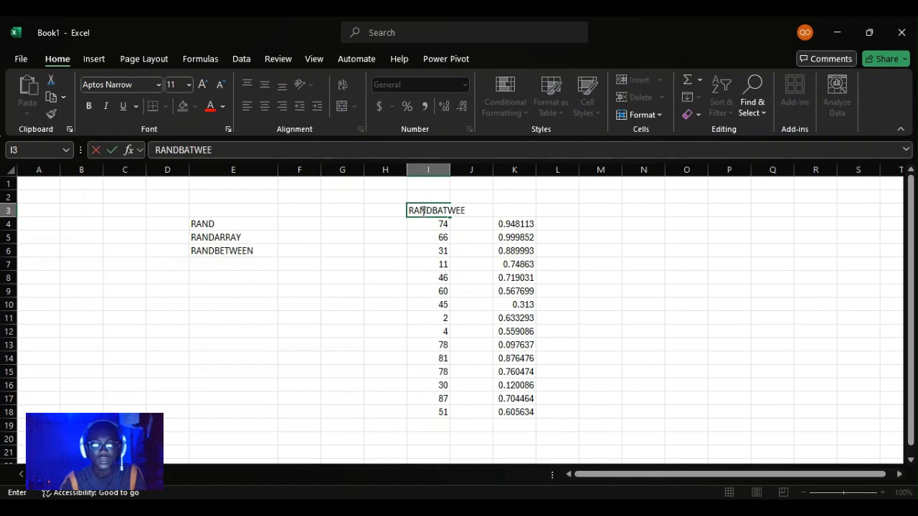
key(Tab)
key(Tab)
text(RANDARRAY)
key(Tab)
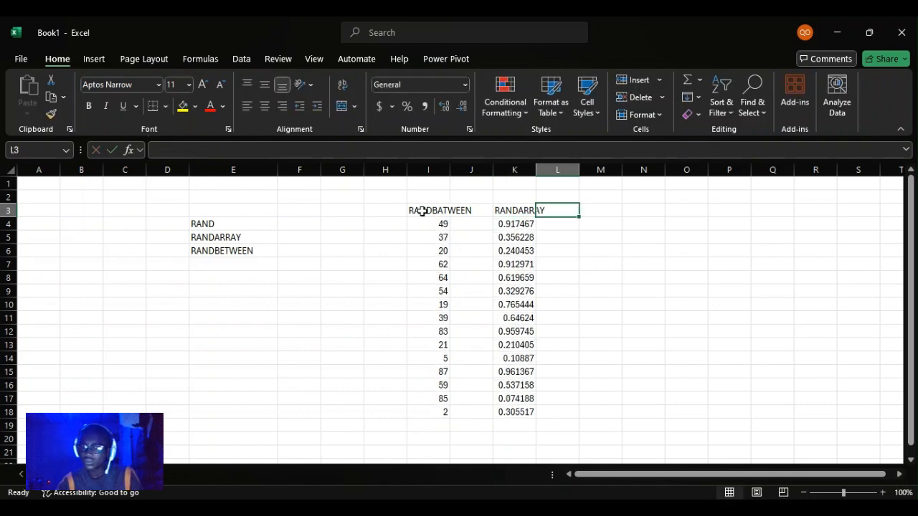
Auto-fit the widths of columns I and K, and recalculate the random numbers in the sheet.
double_click(449, 170)
double_click(563, 173)
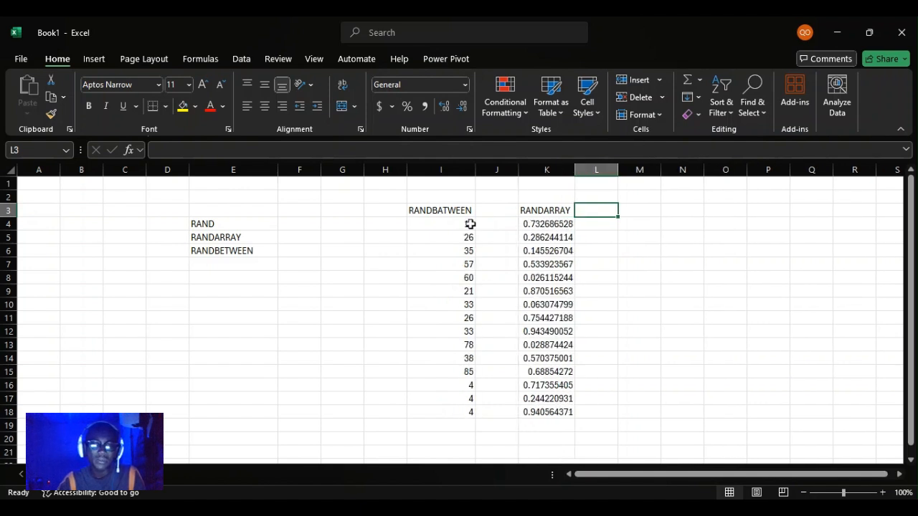
key(F9)
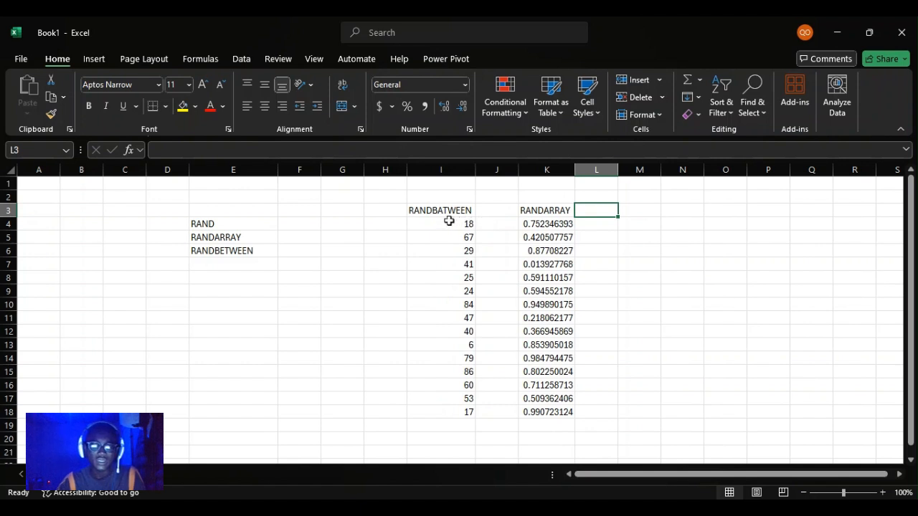
Correct the spelling of the heading in I3 to RANDBETWEEN.
click(448, 221)
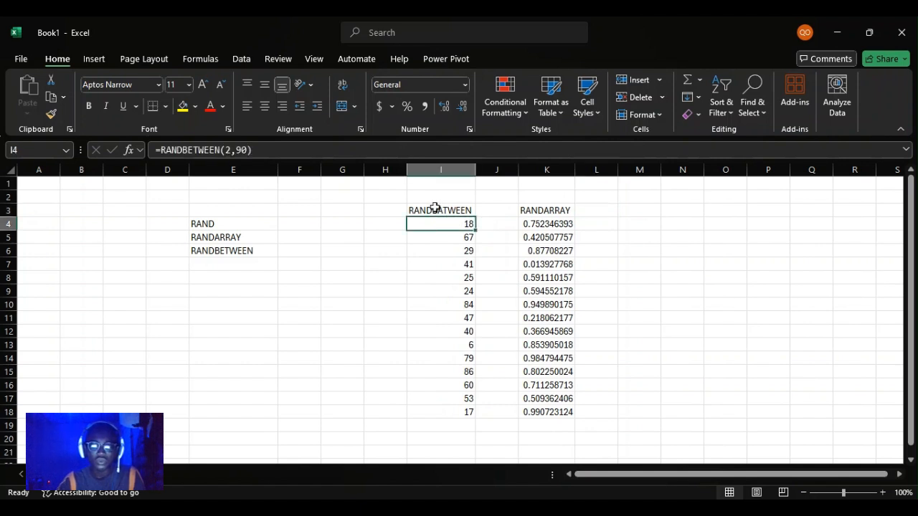
double_click(435, 208)
key(Delete)
text(E)
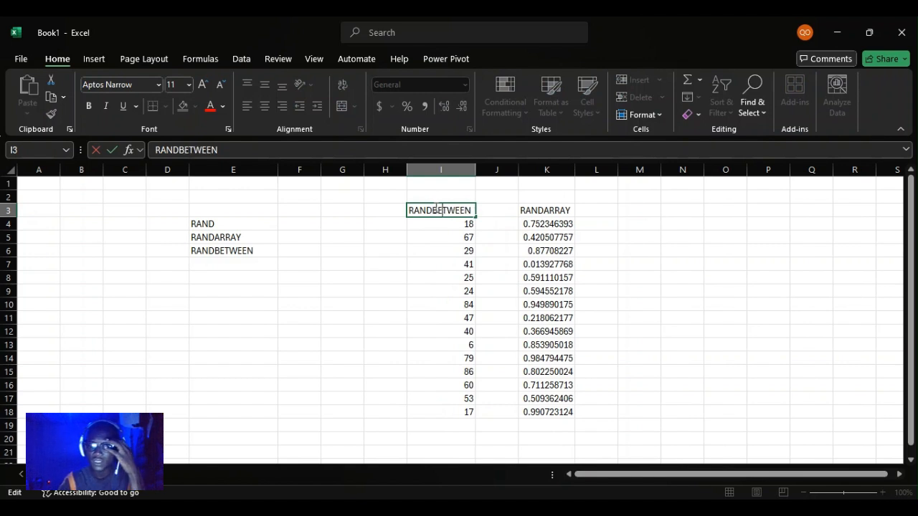
key(Return)
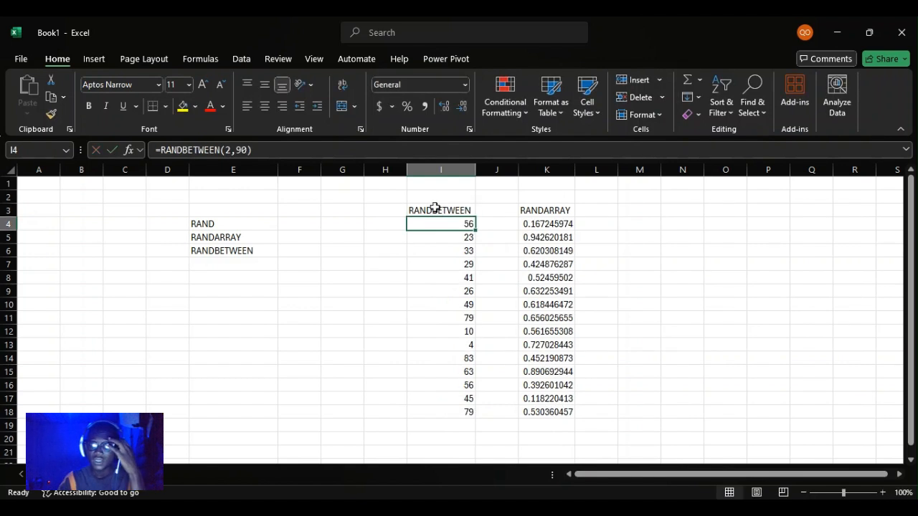
Enter the column heading RANDARRAY in M3.
click(635, 210)
text(RANDA)
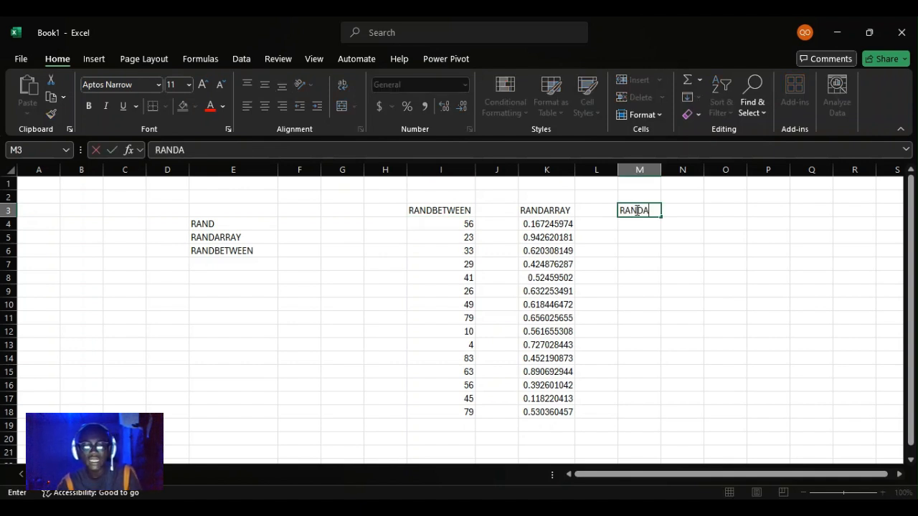
text(RRAY)
key(ctrl+Return)
key(Return)
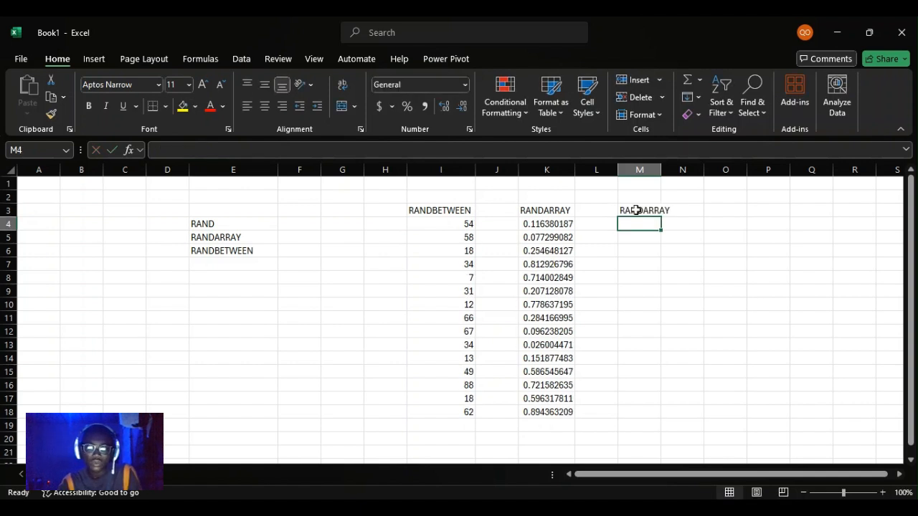
Enter =RANDARRAY(4) in M4 and re-enter the same formula to recalculate the random values.
text(=R)
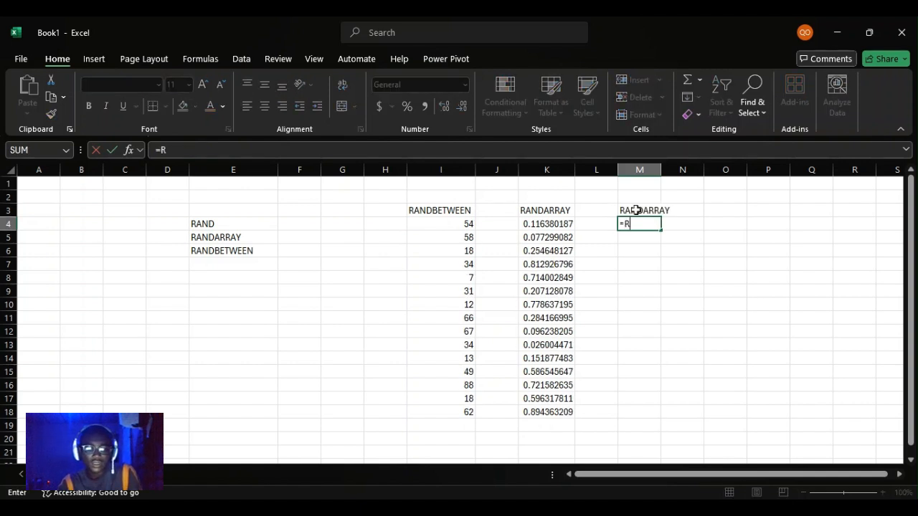
text(ANDARRAY()
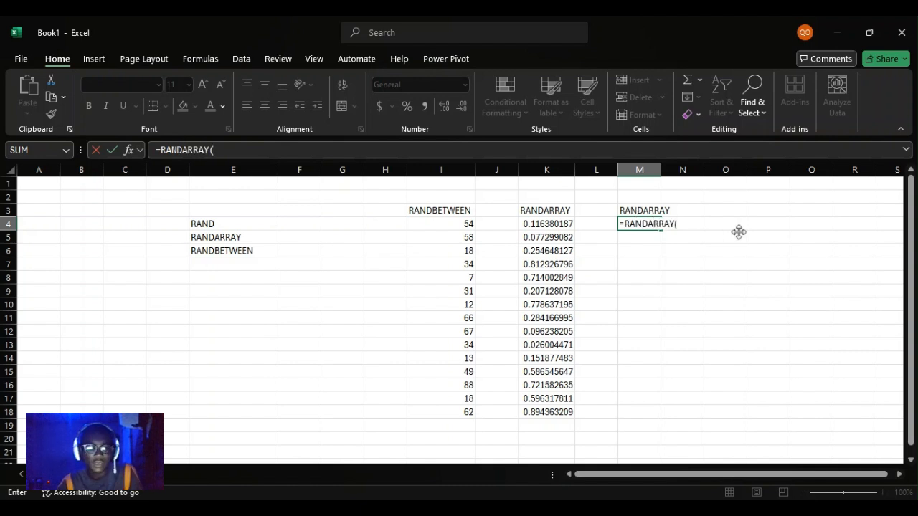
text(4)
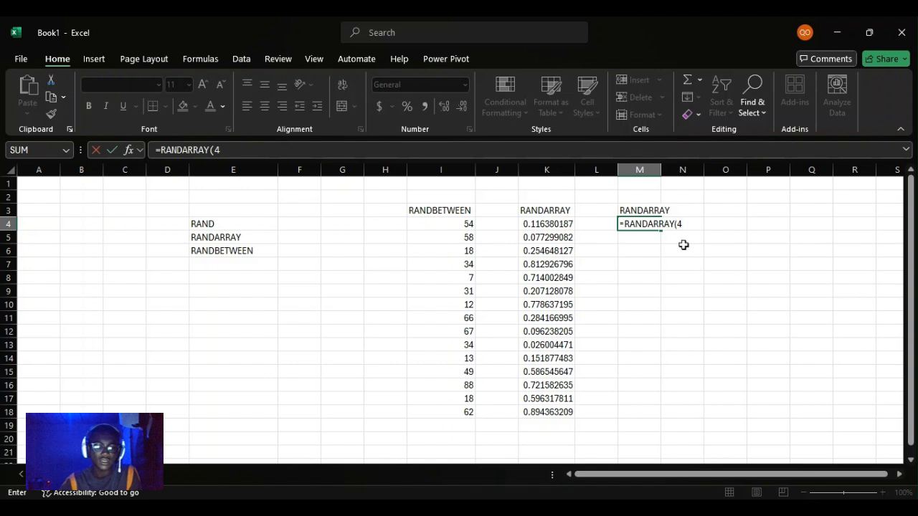
text())
key(Return)
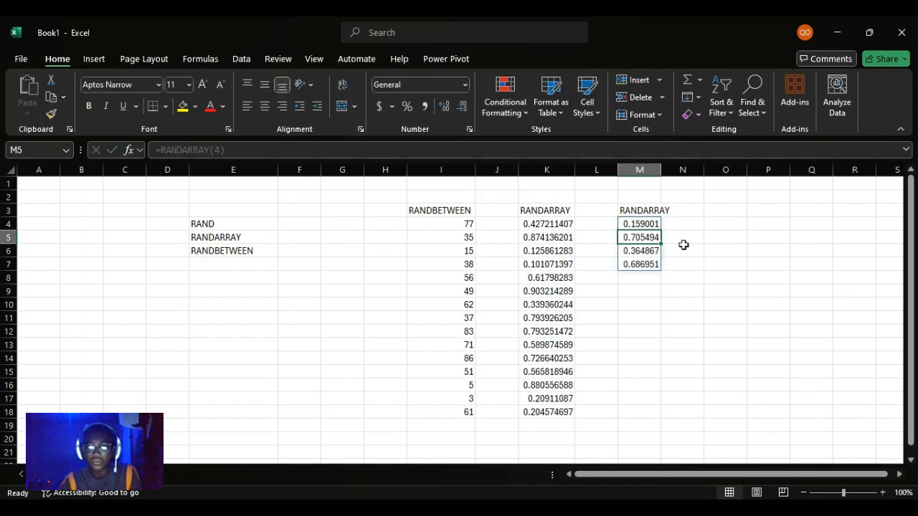
click(637, 224)
double_click(638, 225)
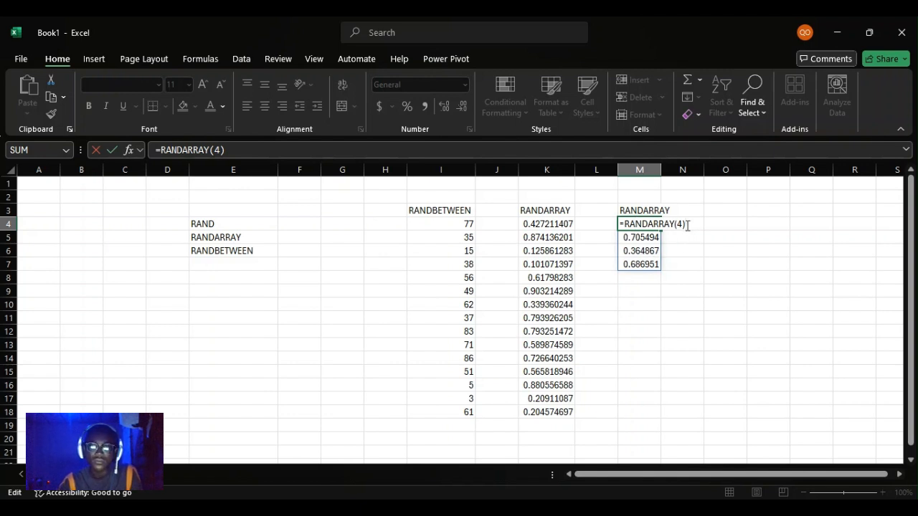
key(Return)
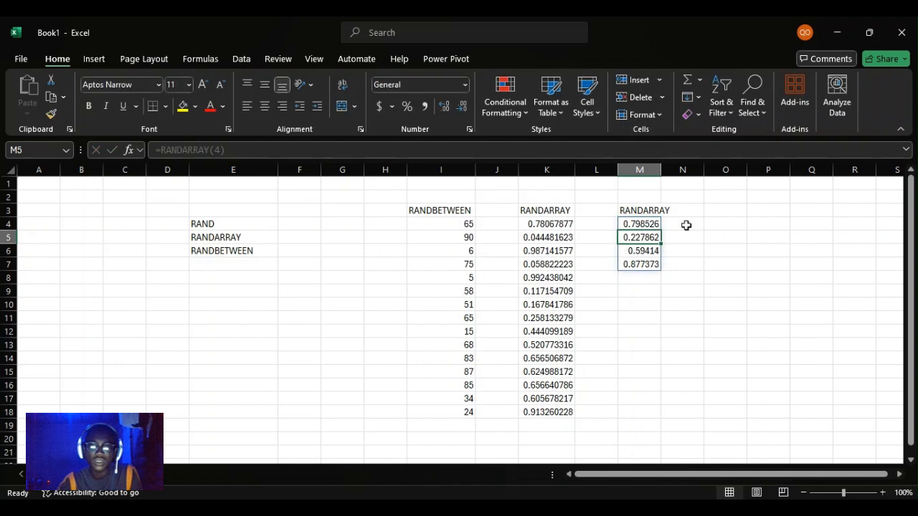
Change the heading in K3 to RAND to match the formula used in that column.
click(566, 211)
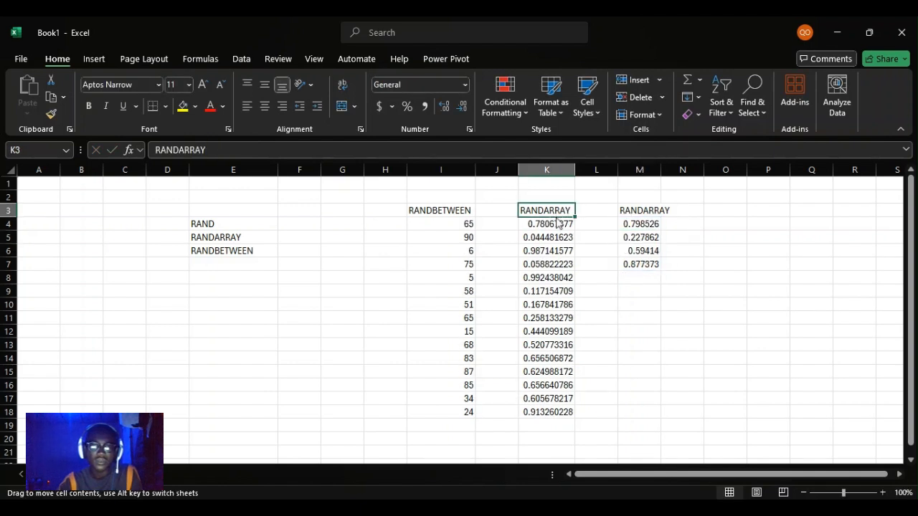
click(548, 223)
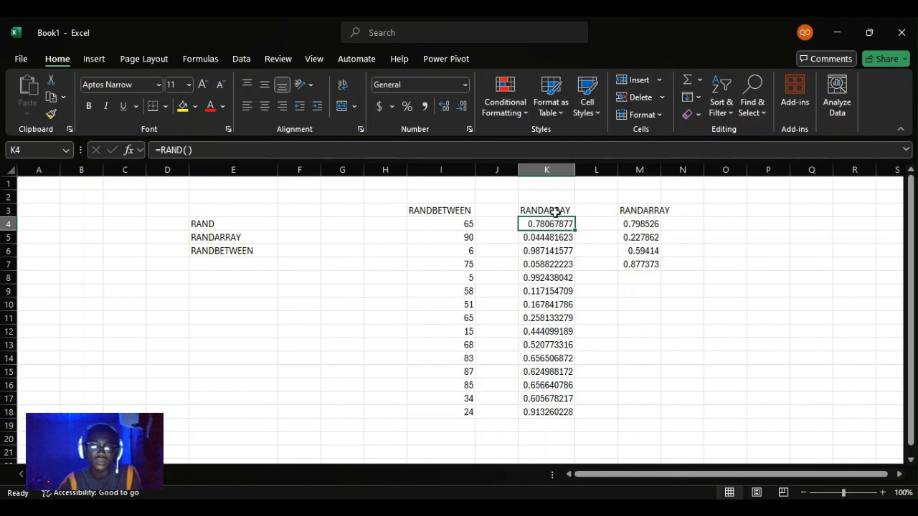
double_click(553, 210)
key(BackSpace)
key(BackSpace)
key(Delete)
key(Delete)
key(Delete)
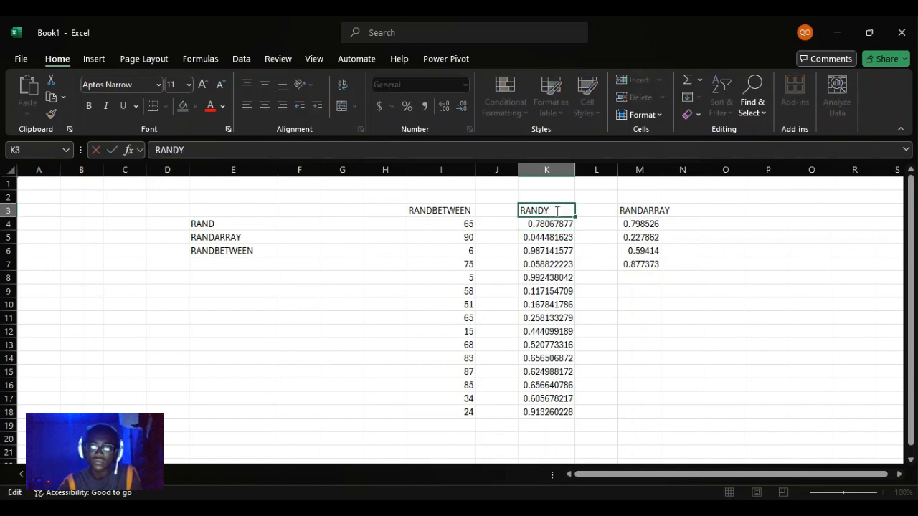
key(Return)
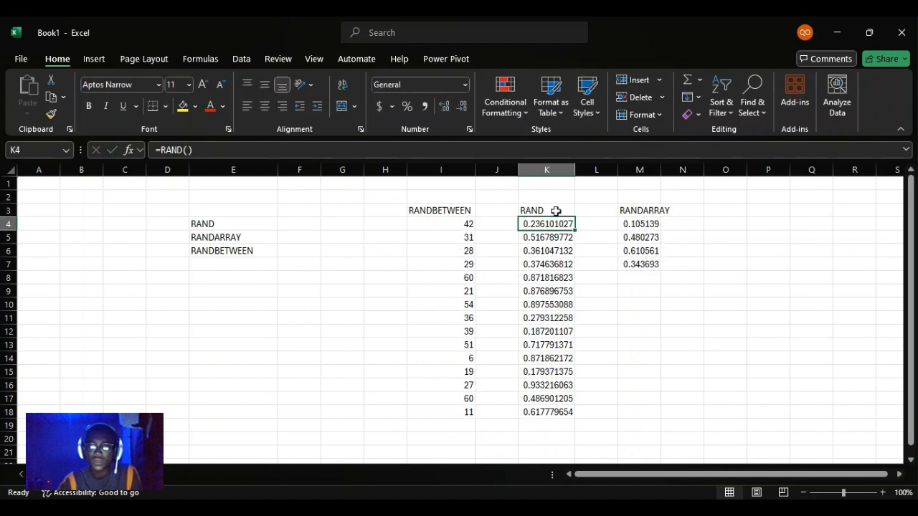
Extend the formula in M4 to =RANDARRAY(4,3) for an array of four rows and three columns.
double_click(640, 224)
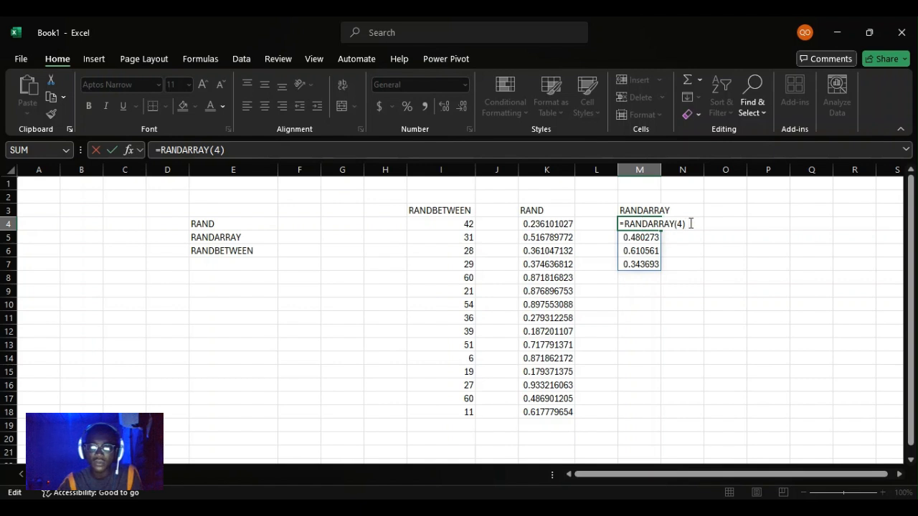
key(BackSpace)
text(,)
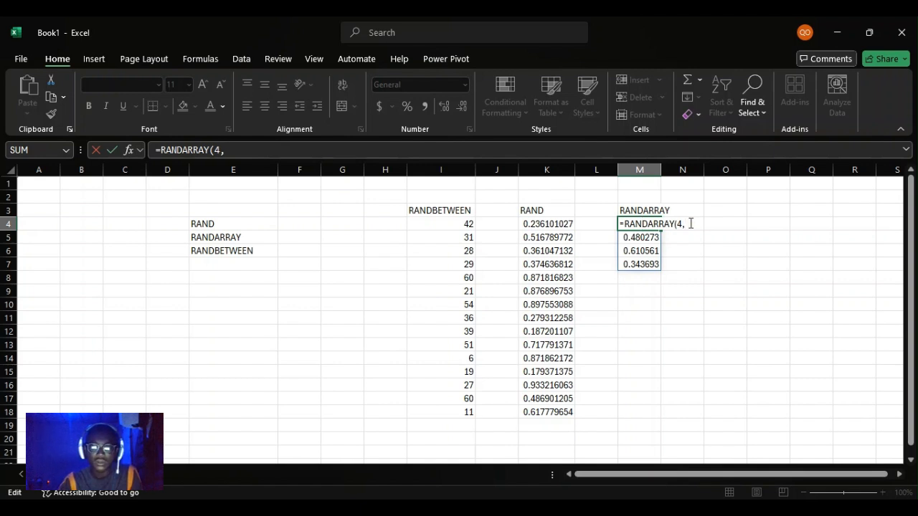
text(3))
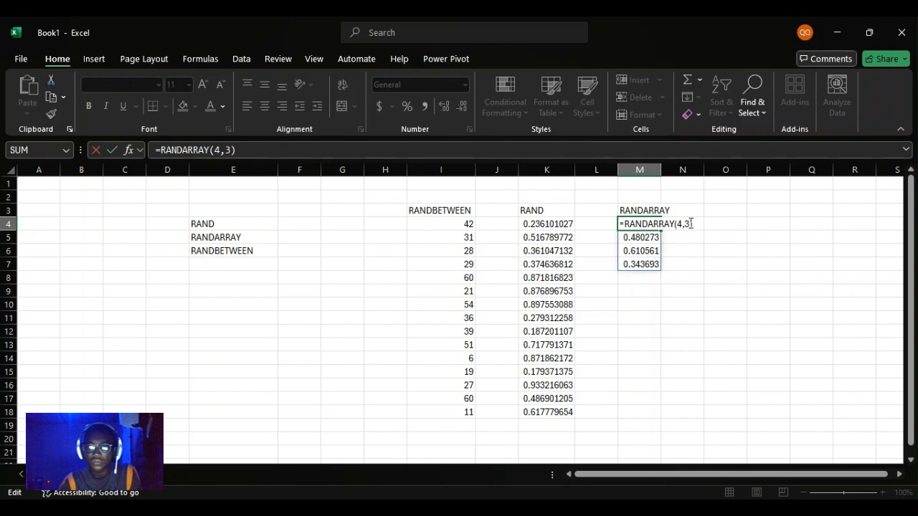
key(Return)
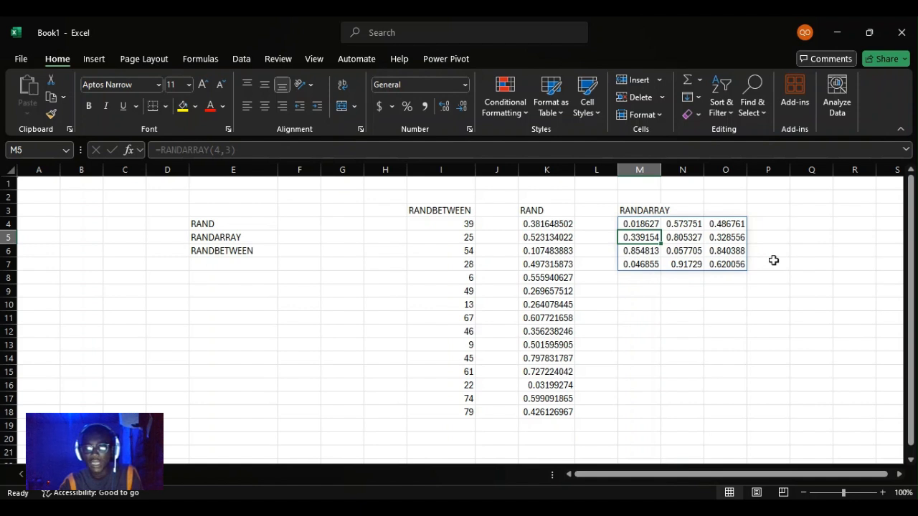
Add 4 as the minimum argument in M4, making the formula =RANDARRAY(4,3,4), and reselect the cell.
double_click(651, 225)
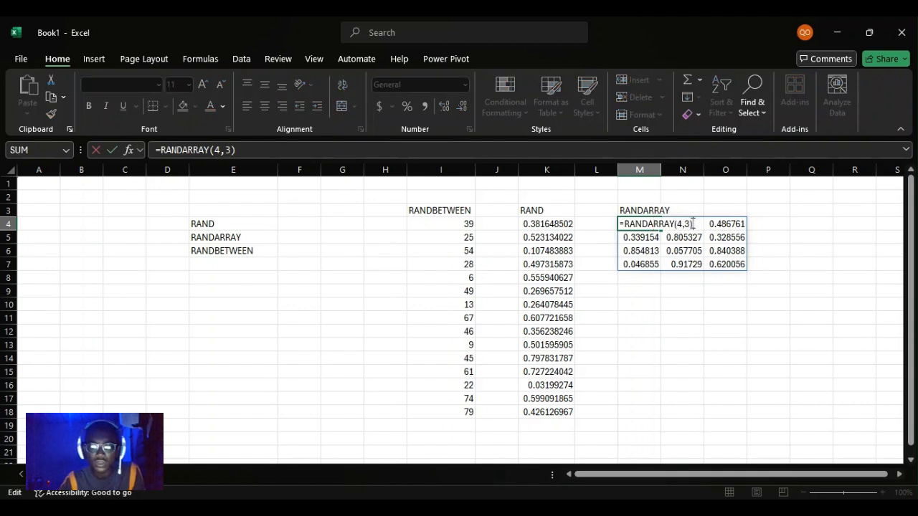
key(BackSpace)
text(,4)
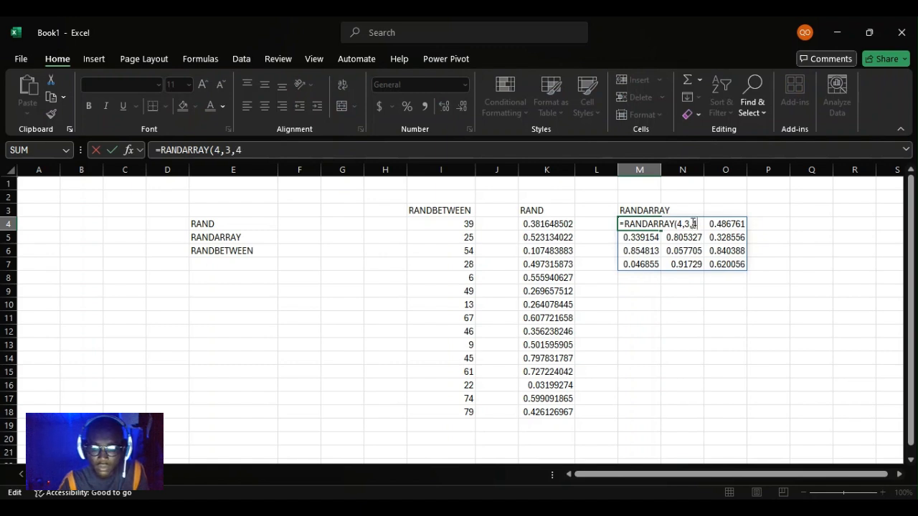
text())
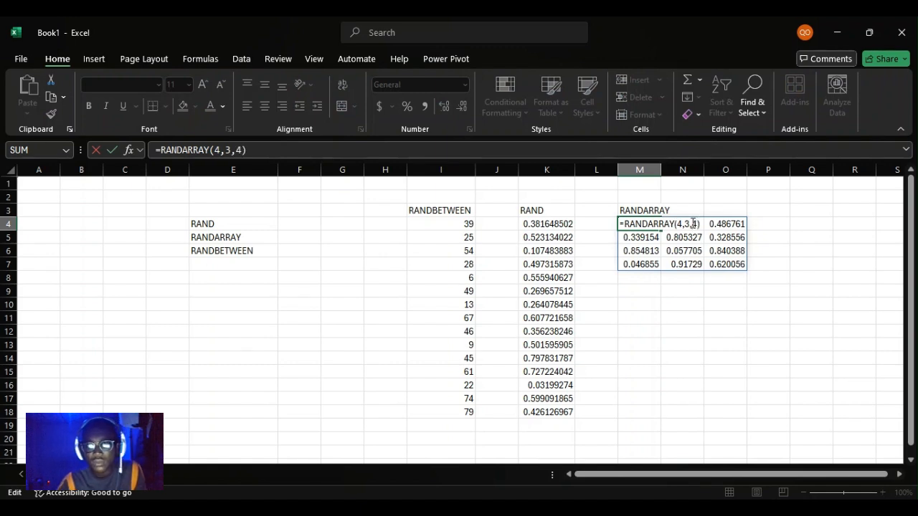
key(Return)
click(642, 224)
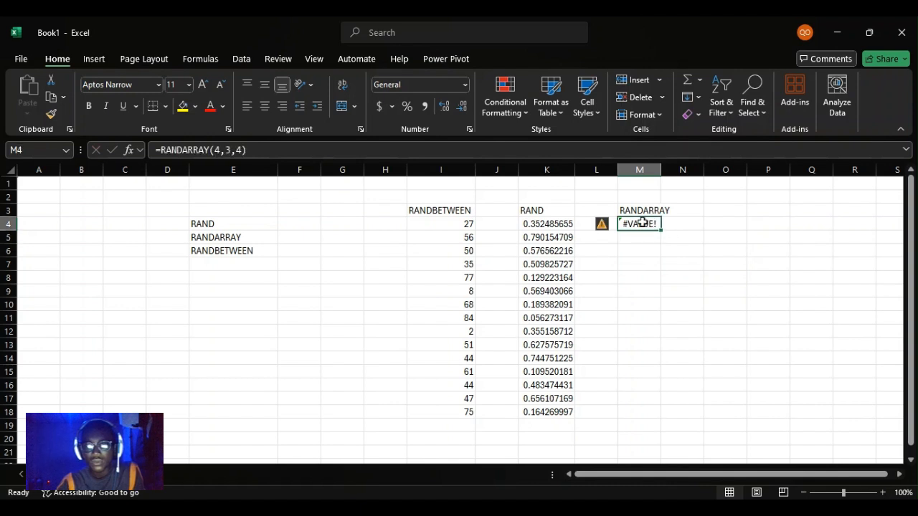
Add 10 as the maximum argument in M4, making the formula =RANDARRAY(4,3,4,10).
double_click(642, 223)
click(693, 224)
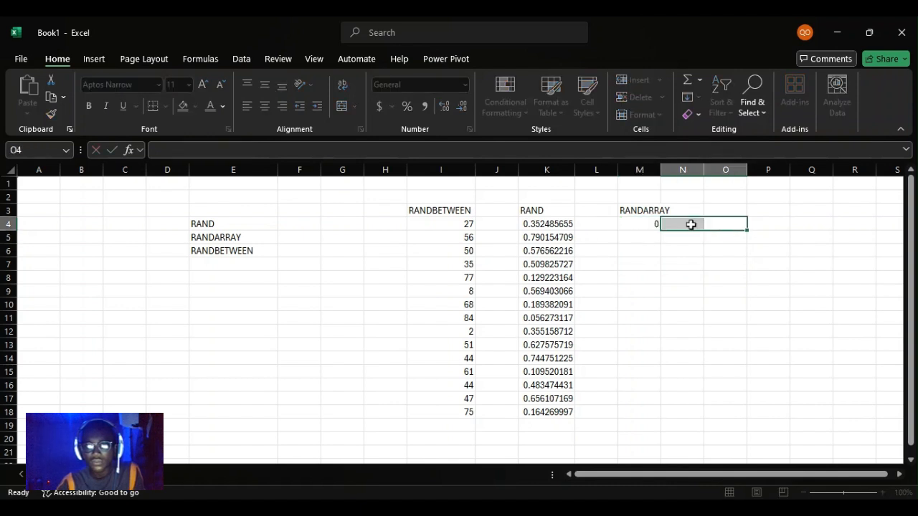
click(641, 226)
double_click(649, 225)
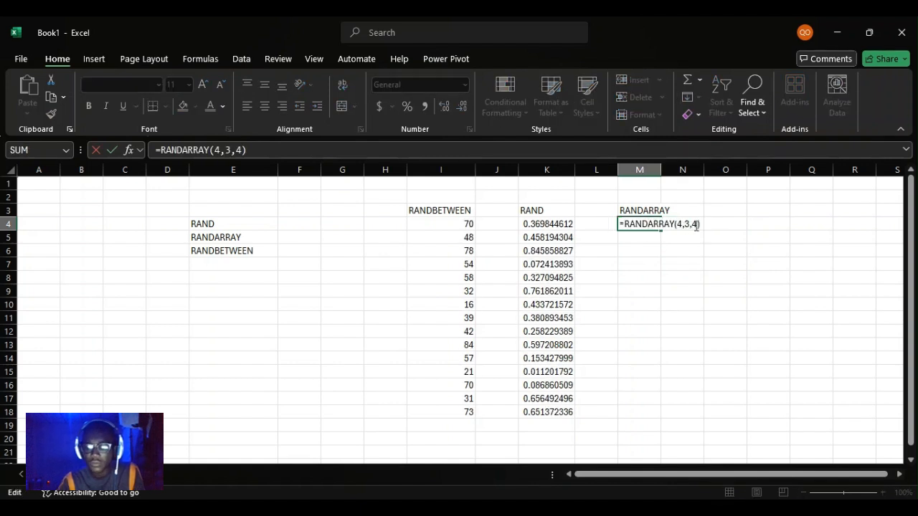
key(BackSpace)
text(,10))
key(Return)
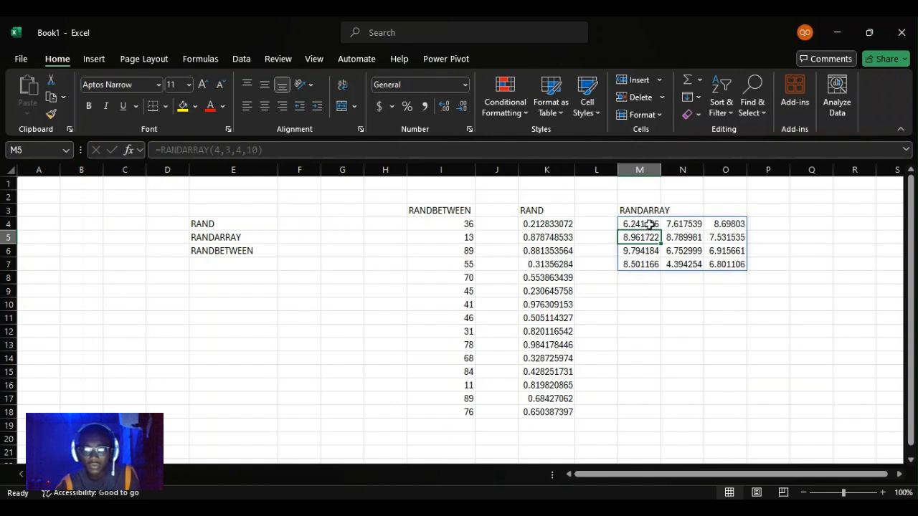
Re-enter the RANDARRAY formula in M4 twice without edits to recalculate the random values.
double_click(649, 225)
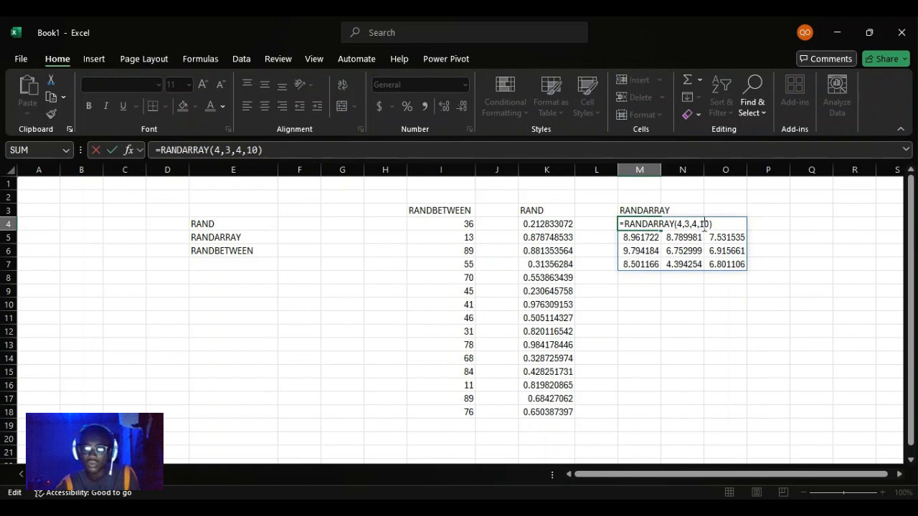
key(Return)
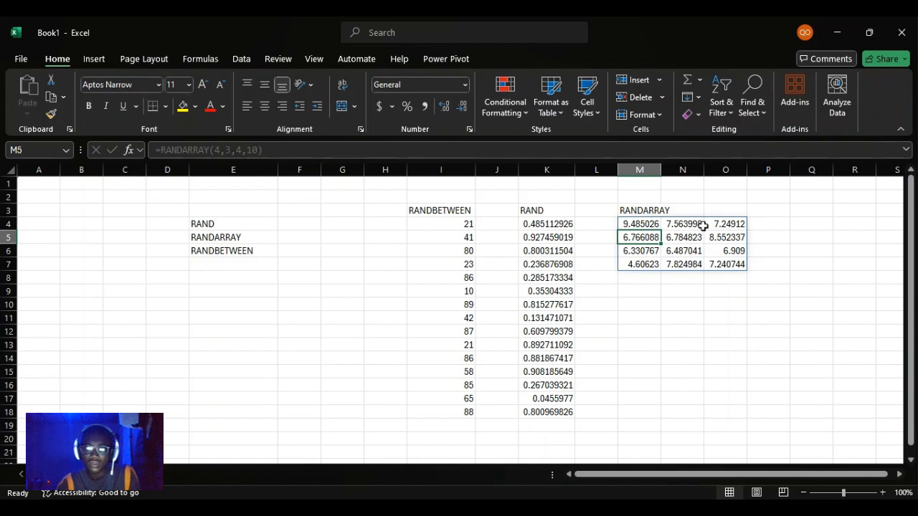
click(646, 223)
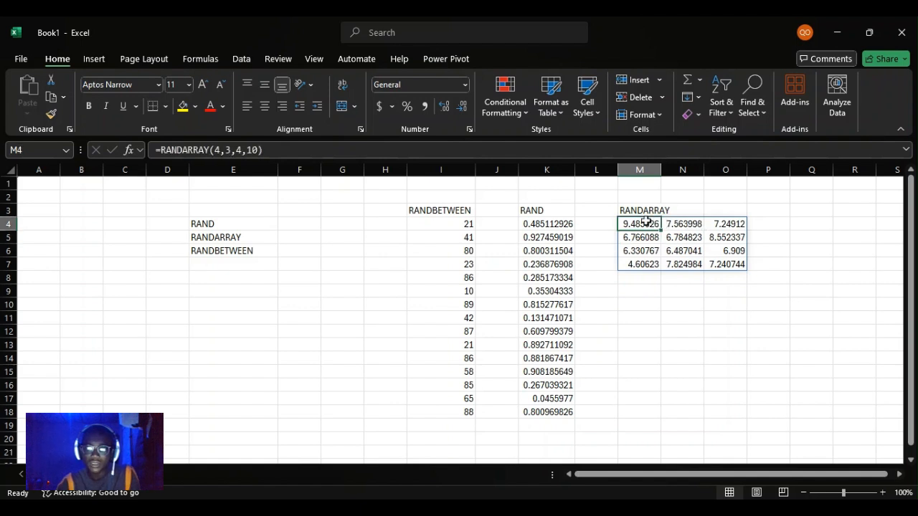
double_click(646, 222)
key(Return)
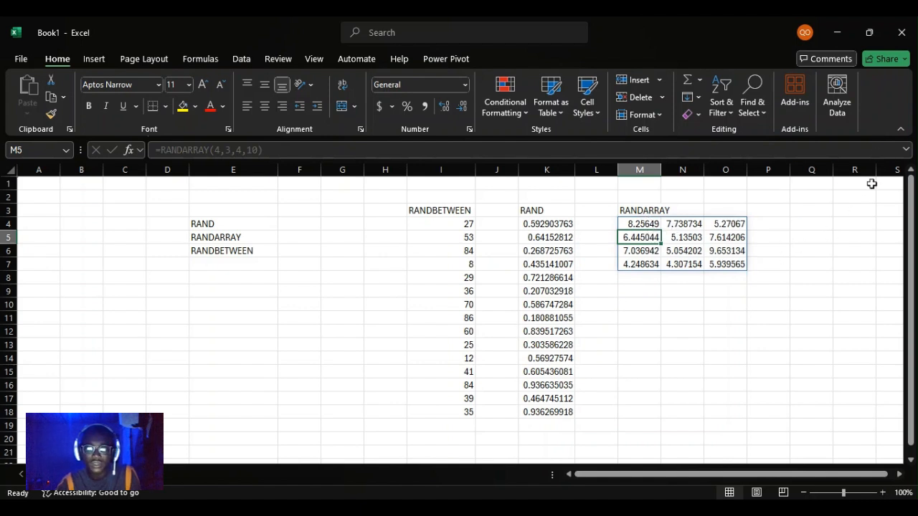
Review the RANDBETWEEN formula in I4, the RAND formula in K4 and the RANDARRAY formula in M4.
click(451, 222)
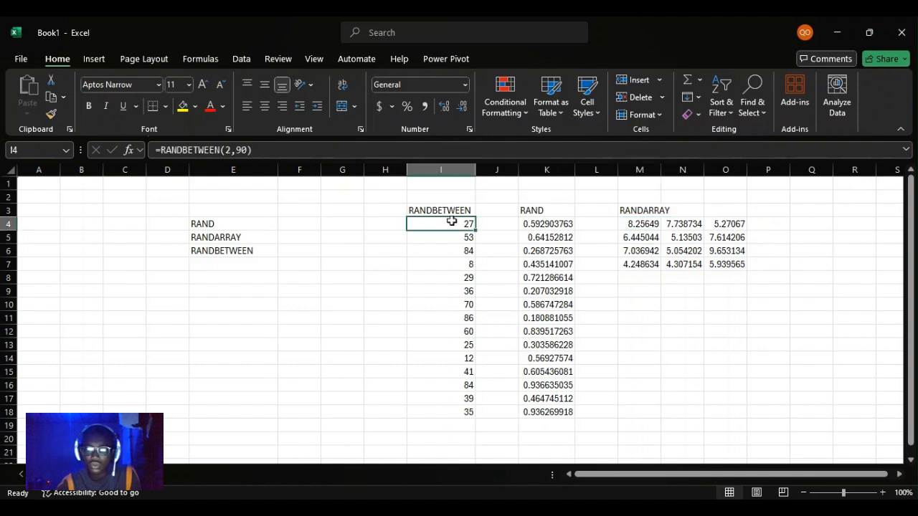
click(552, 223)
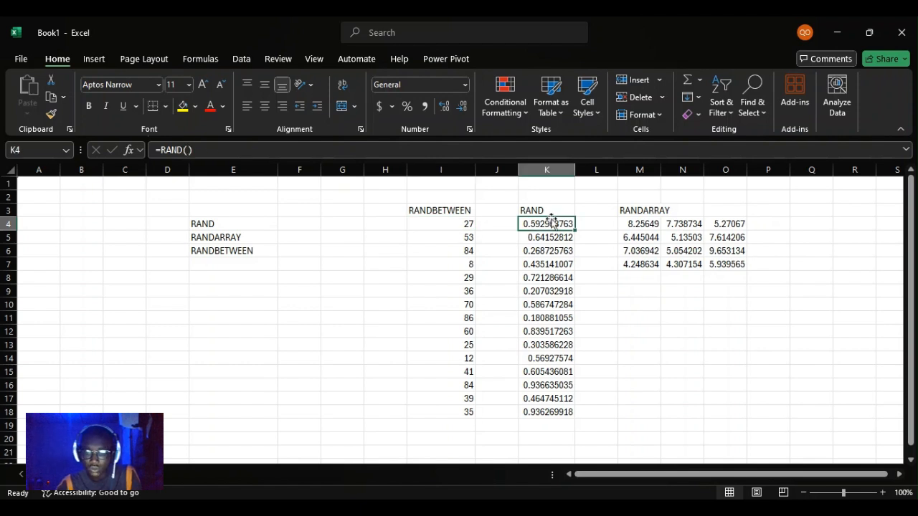
click(646, 222)
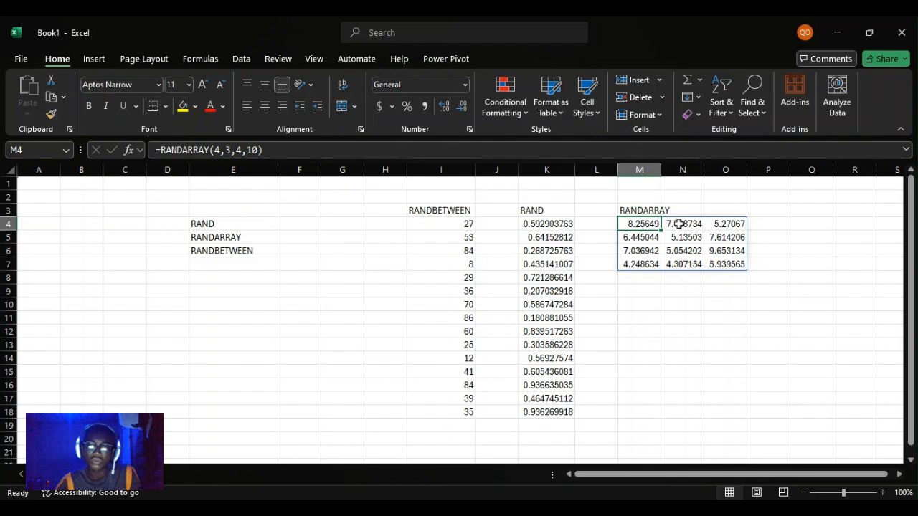
click(679, 224)
click(637, 225)
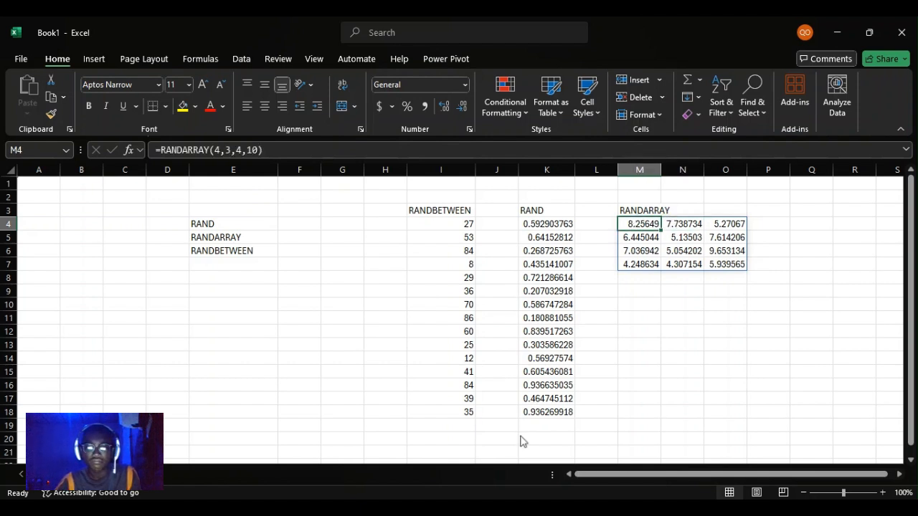